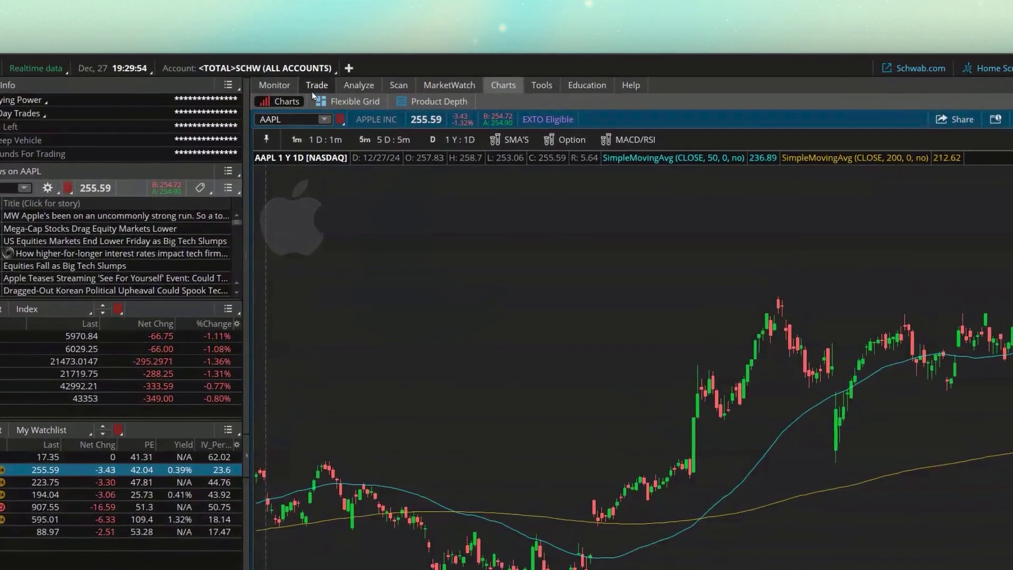
Copy the AAPL 17 JAN 25 260 call's symbol .AAPL250117C260 from the option chain.
left_click(303, 72)
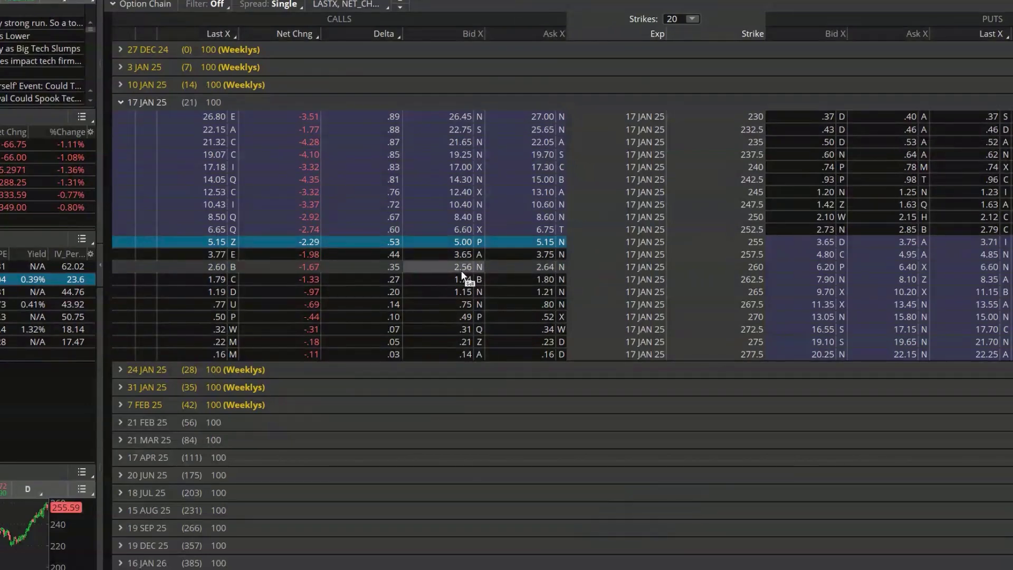
right_click(514, 265)
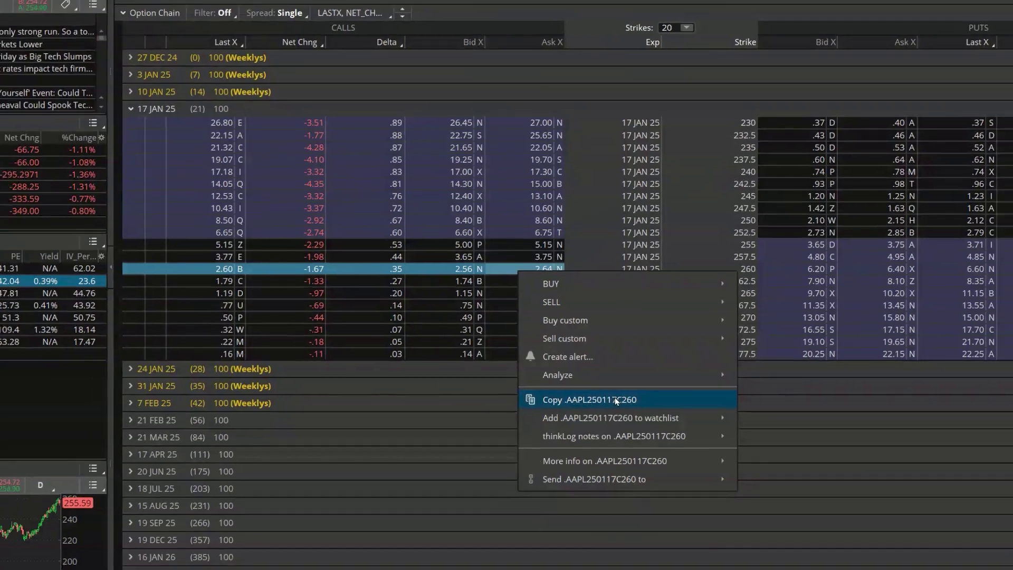
left_click(615, 399)
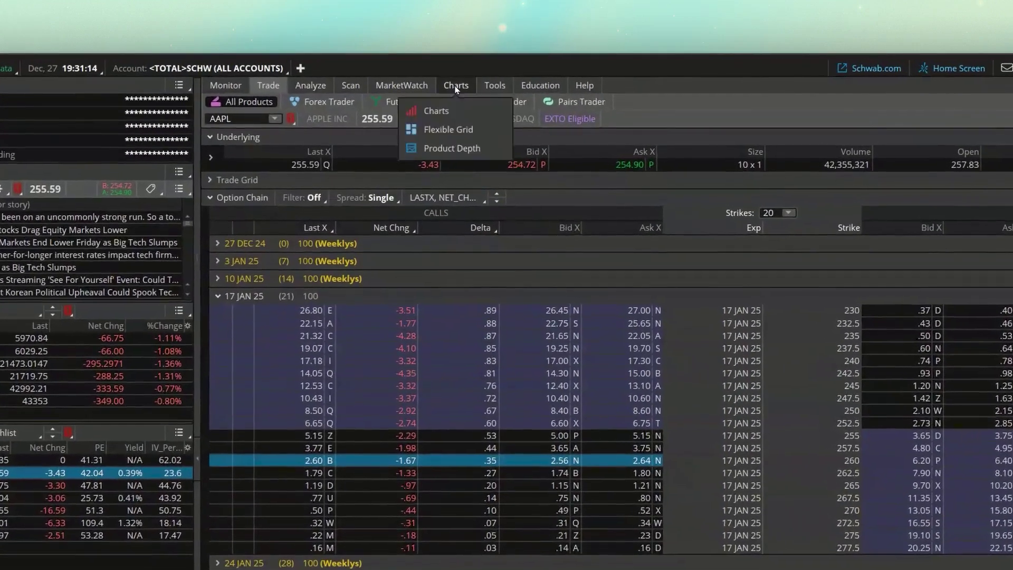
Unlink the chart's symbol from the other panels.
left_click(414, 72)
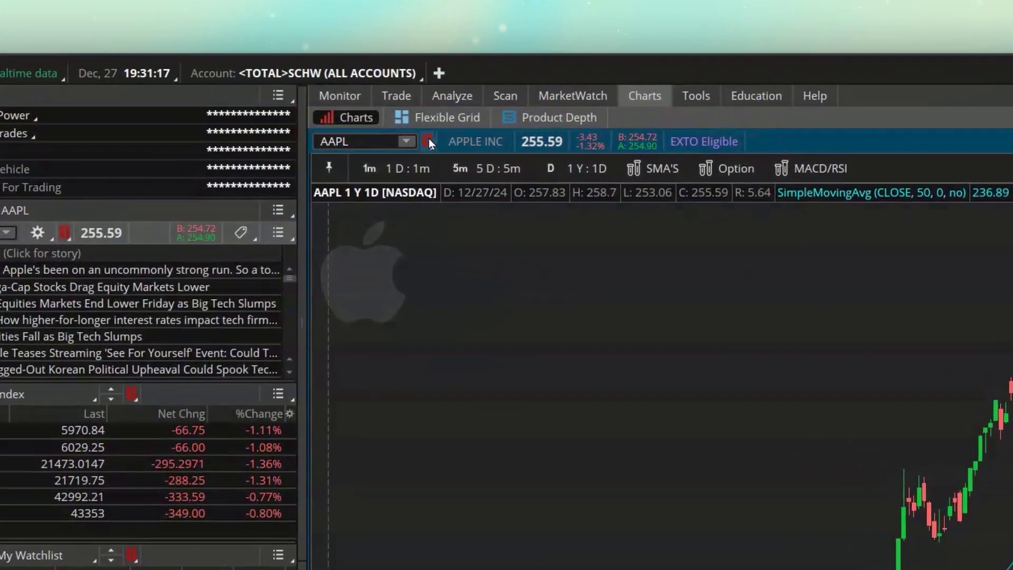
left_click(429, 141)
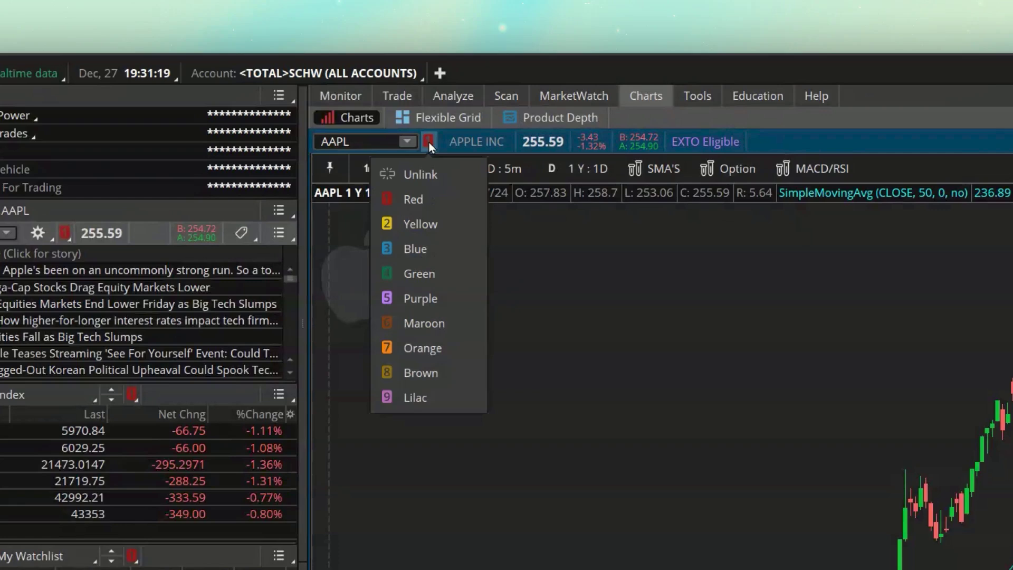
left_click(422, 173)
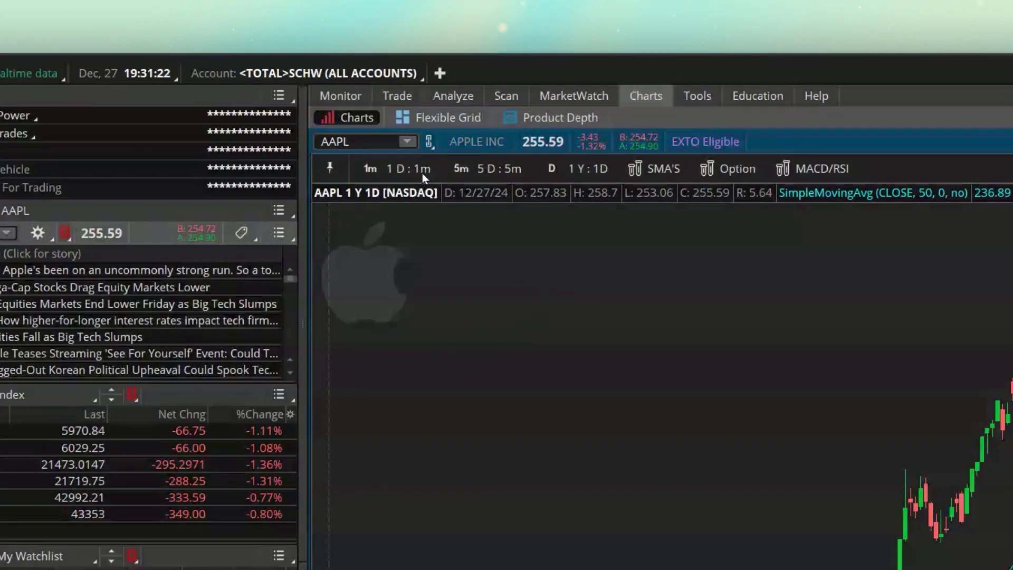
Replace AAPL with the pasted .AAPL250117C260 symbol and load the 260 call on the chart.
left_click(368, 141)
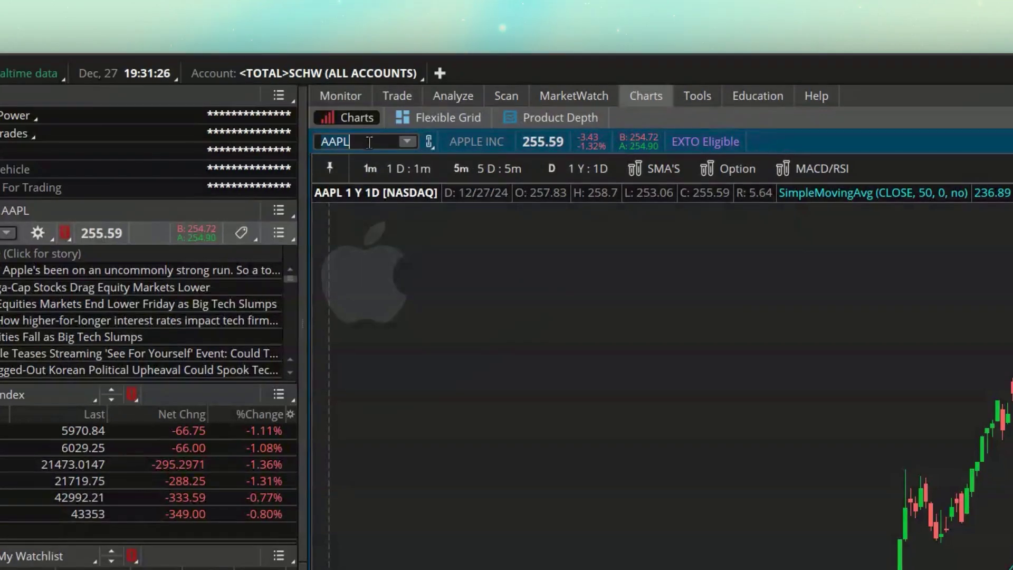
key("BackSpace")
key("BackSpace")
key("BackSpace")
key("BackSpace")
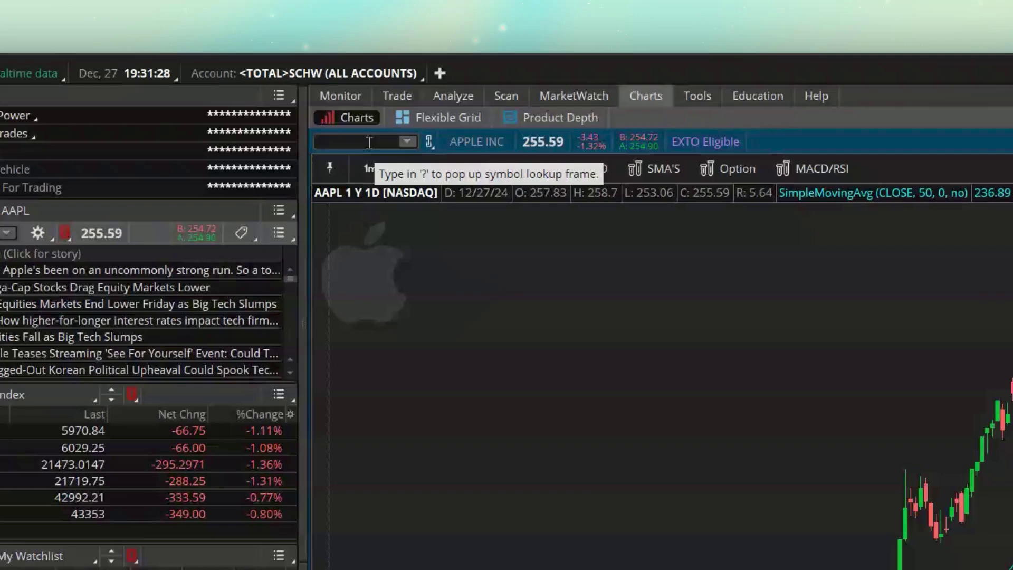
key("ctrl")
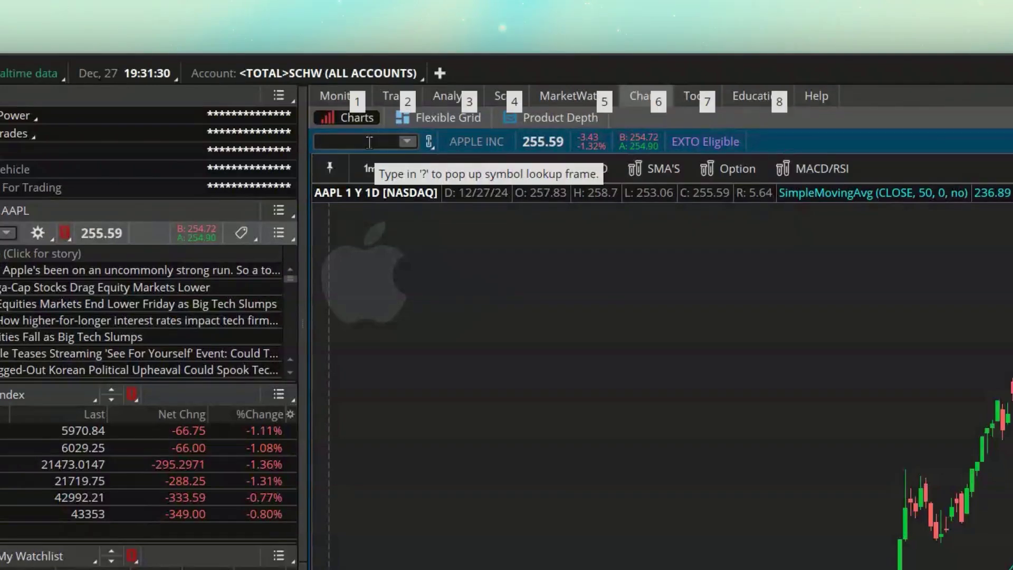
key("ctrl+v")
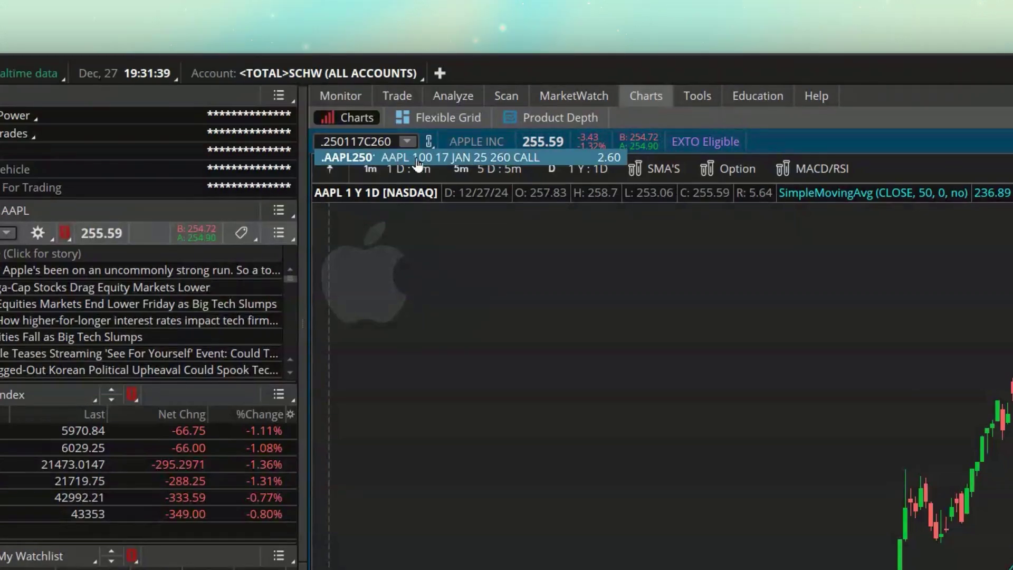
left_click(507, 158)
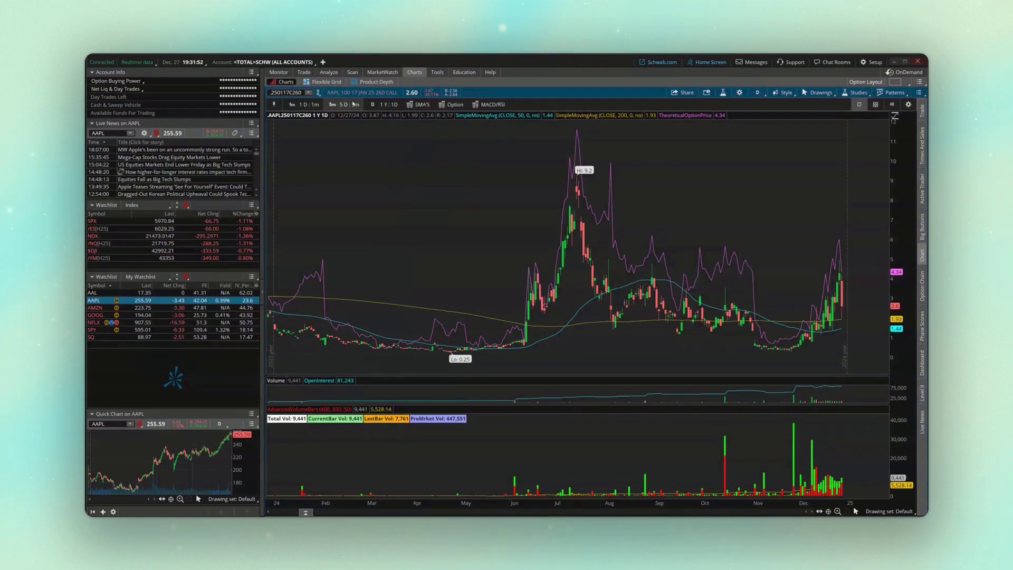
Set the chart timeframe to 1 D : 1m, then change it to 5 D : 15m.
mouse_move(328, 121)
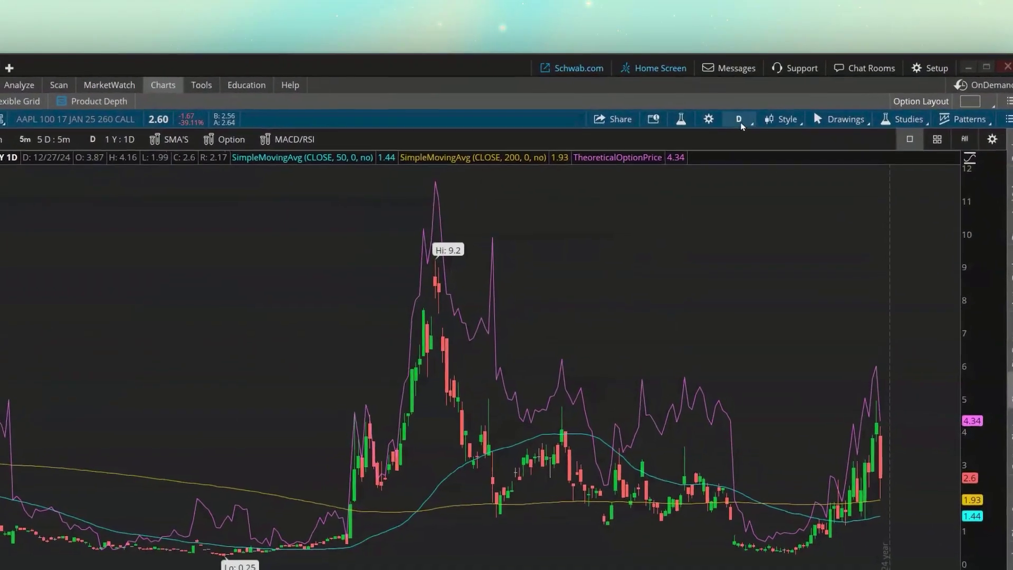
left_click(759, 94)
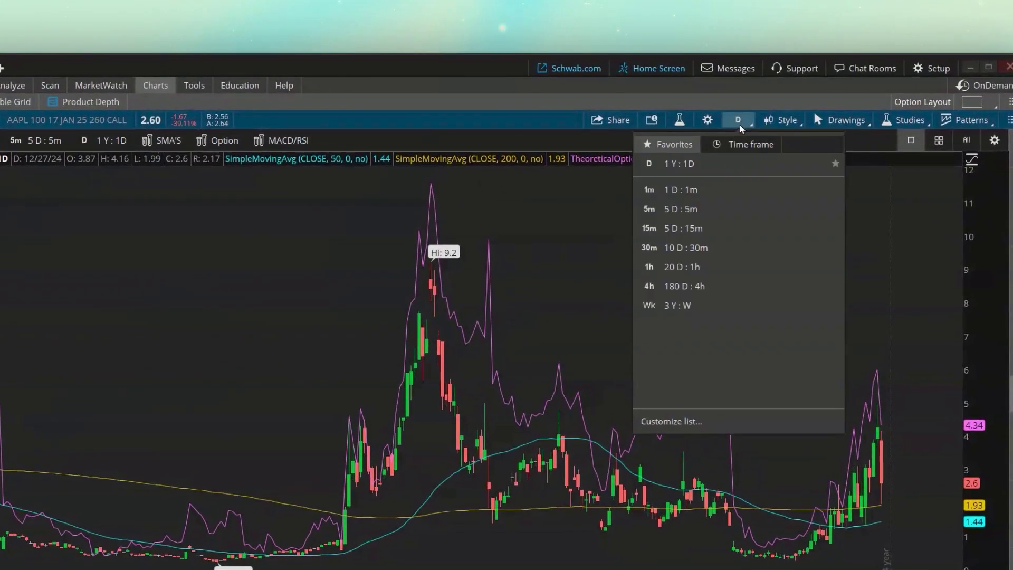
left_click(707, 192)
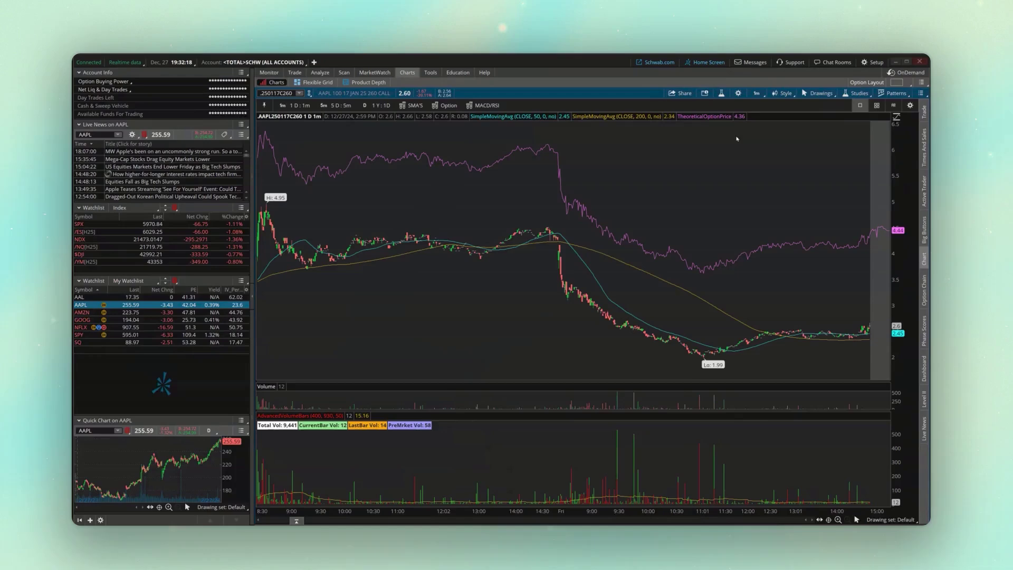
left_click(758, 93)
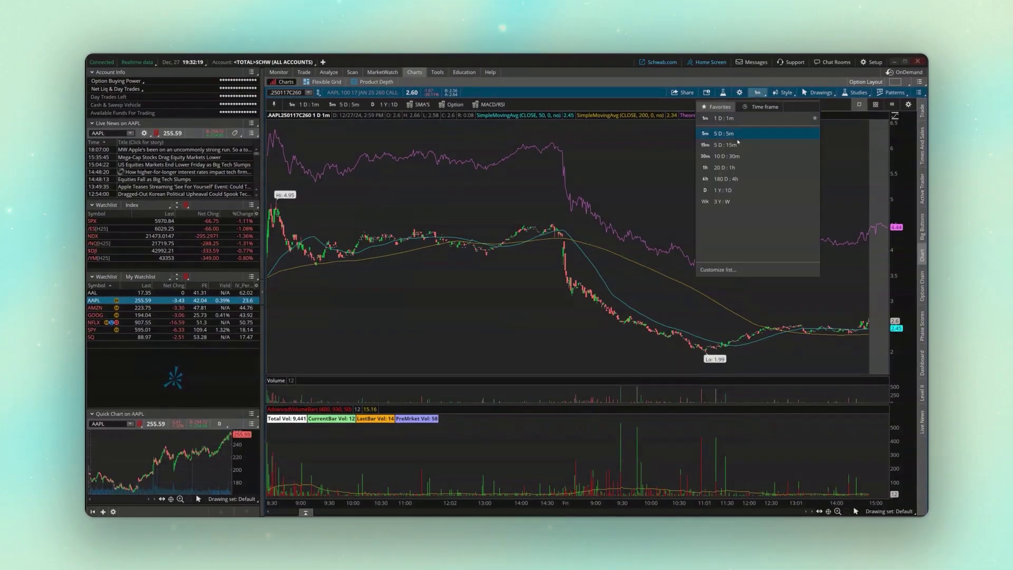
left_click(737, 143)
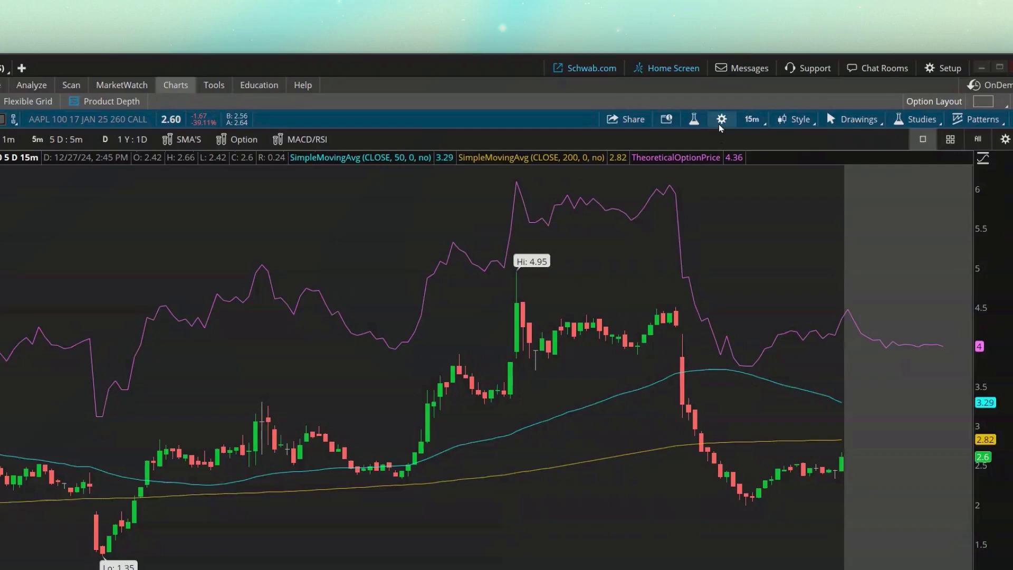
In Chart Settings' Options tab, uncheck Show theo price and apply with OK.
left_click(720, 122)
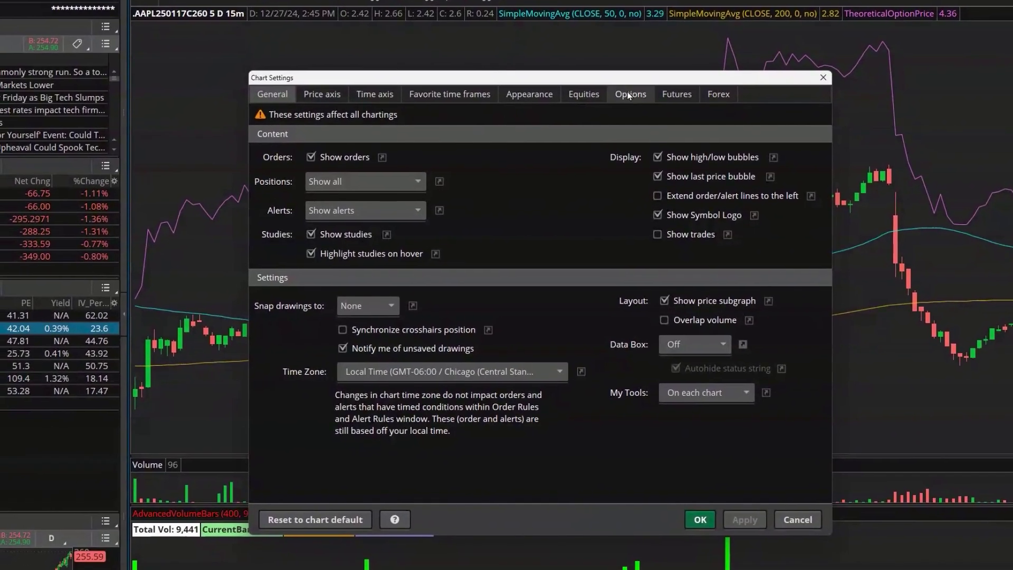
left_click(631, 95)
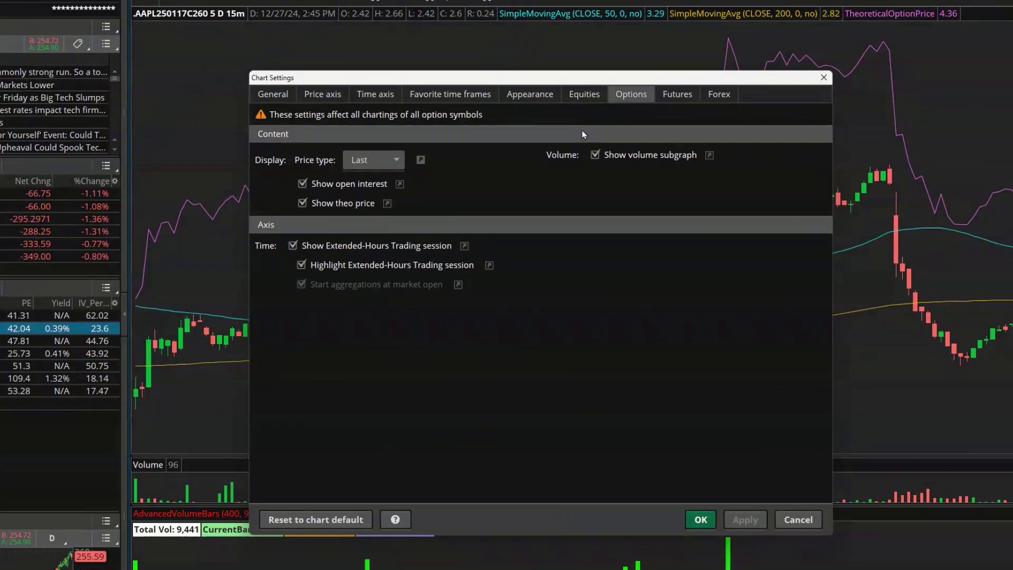
left_click(303, 204)
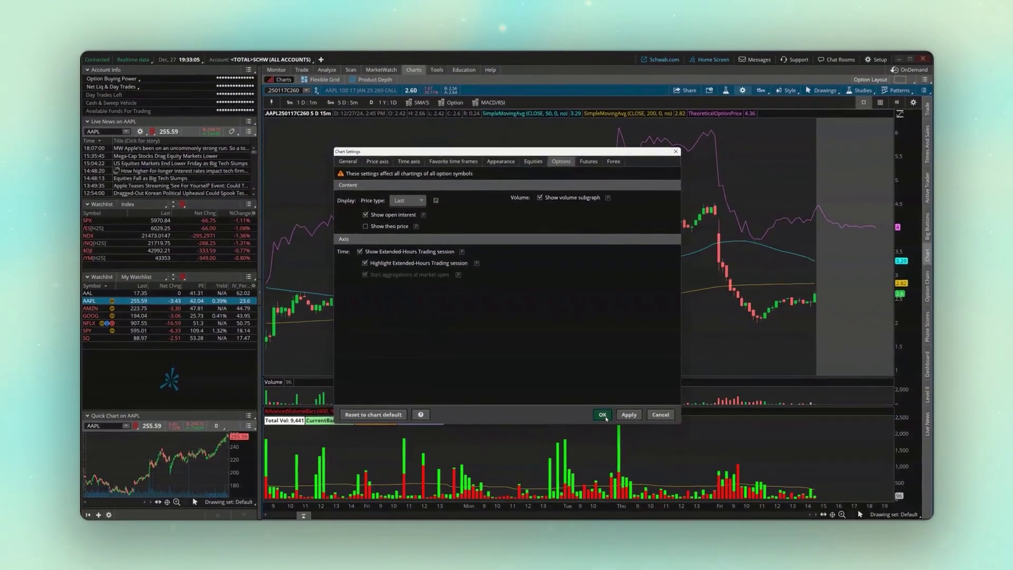
left_click(700, 520)
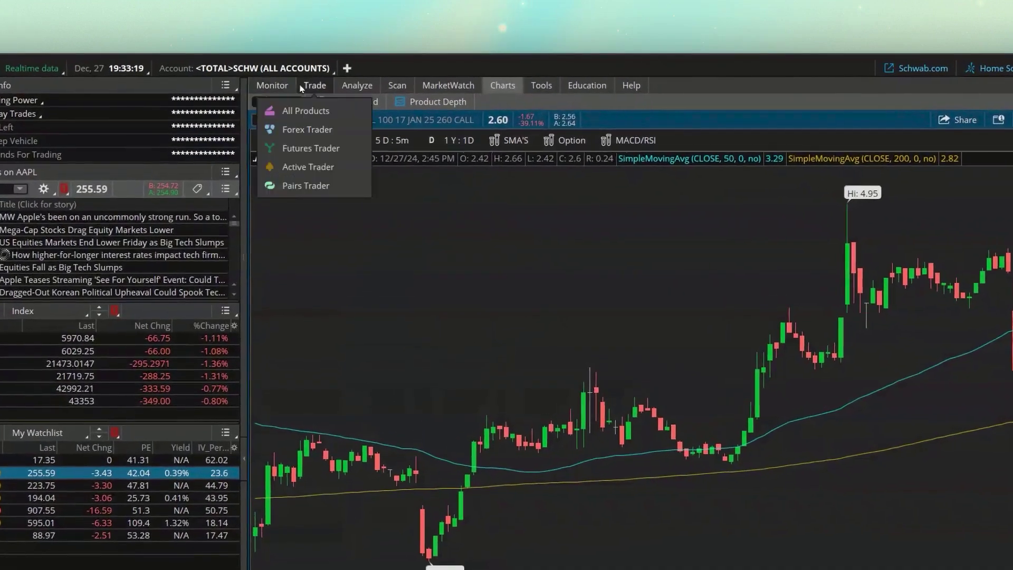
Load MSFT as the underlying in the option chain.
left_click(302, 86)
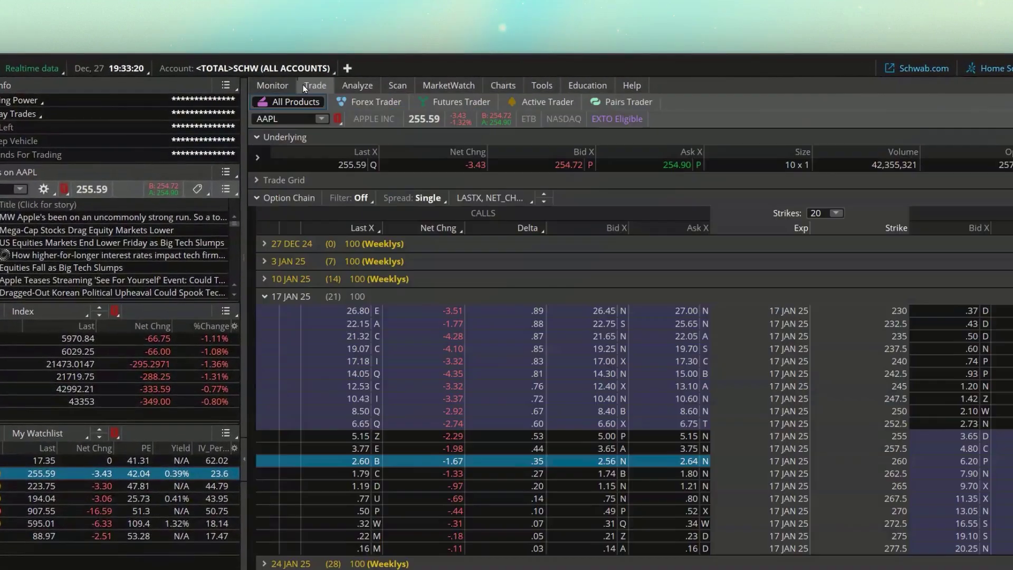
left_click(299, 120)
type("MSFT")
key("Return")
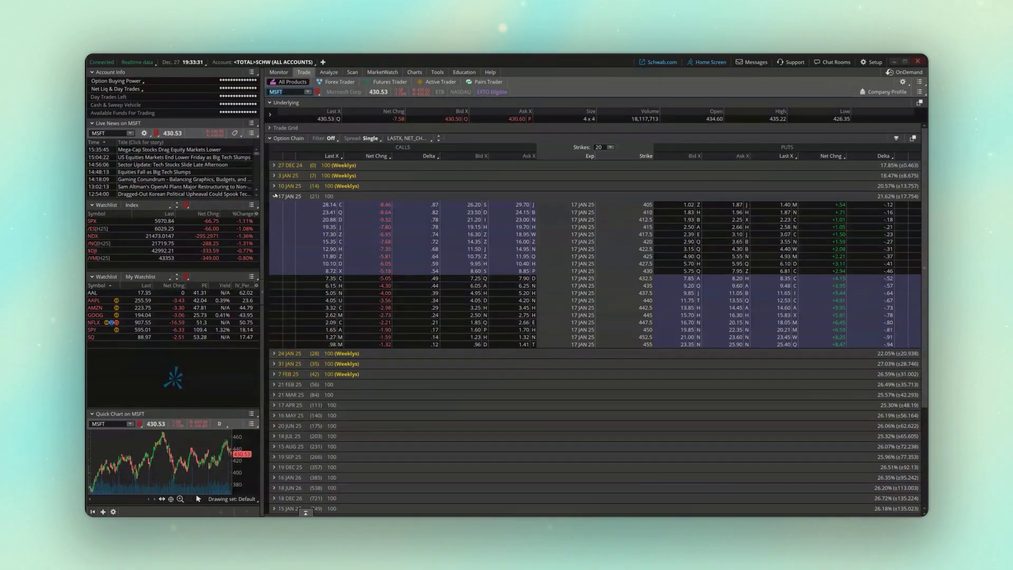
Collapse 17 JAN 25, expand 3 JAN 25, and copy the 430 put symbol .MSFT250103P430.
left_click(275, 196)
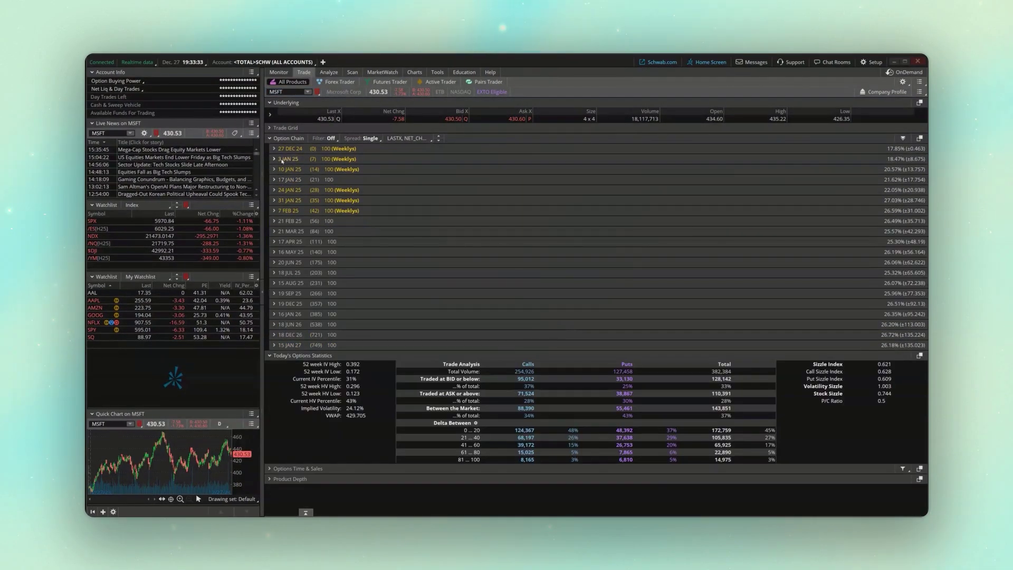
left_click(281, 160)
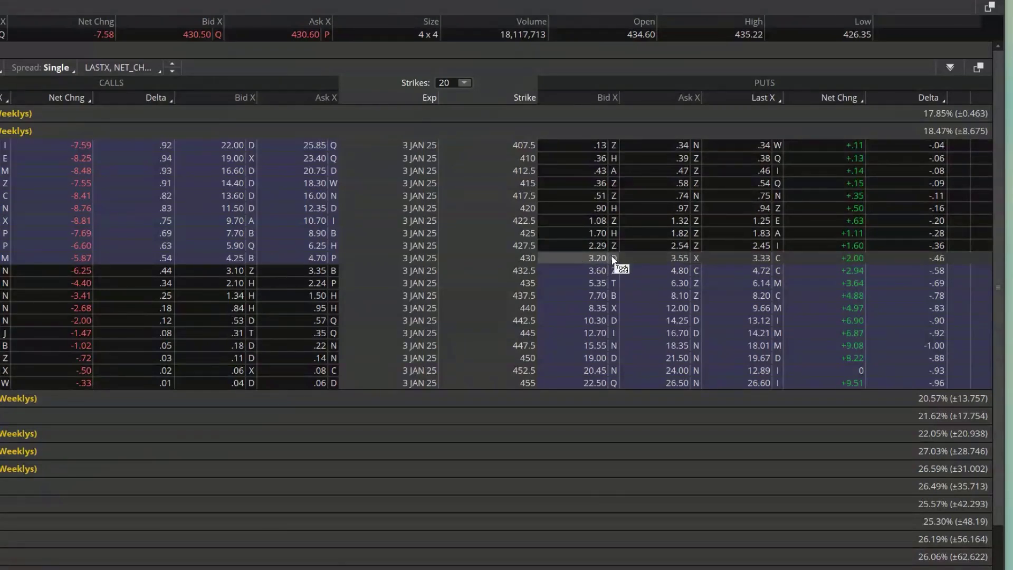
right_click(663, 261)
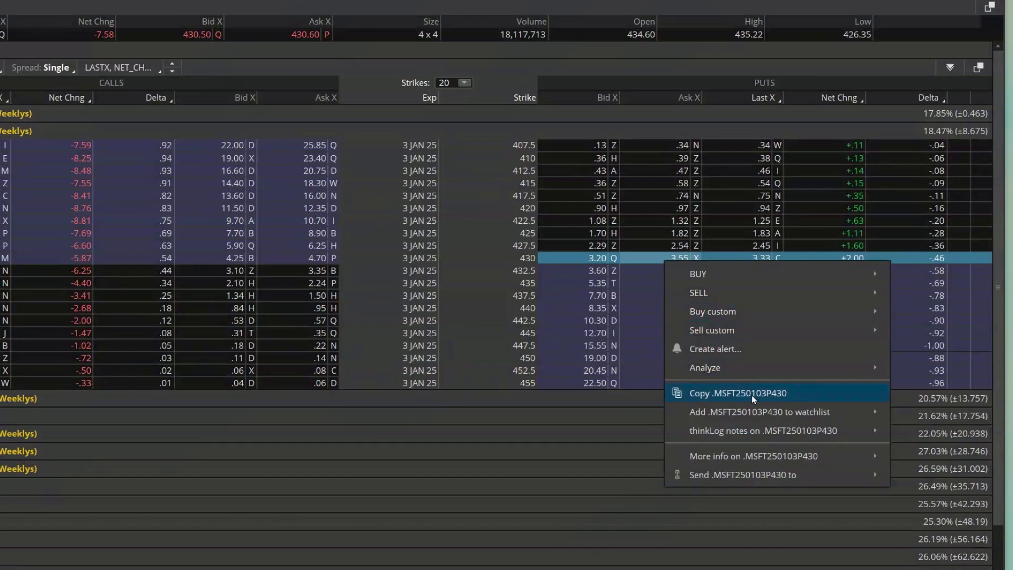
left_click(800, 393)
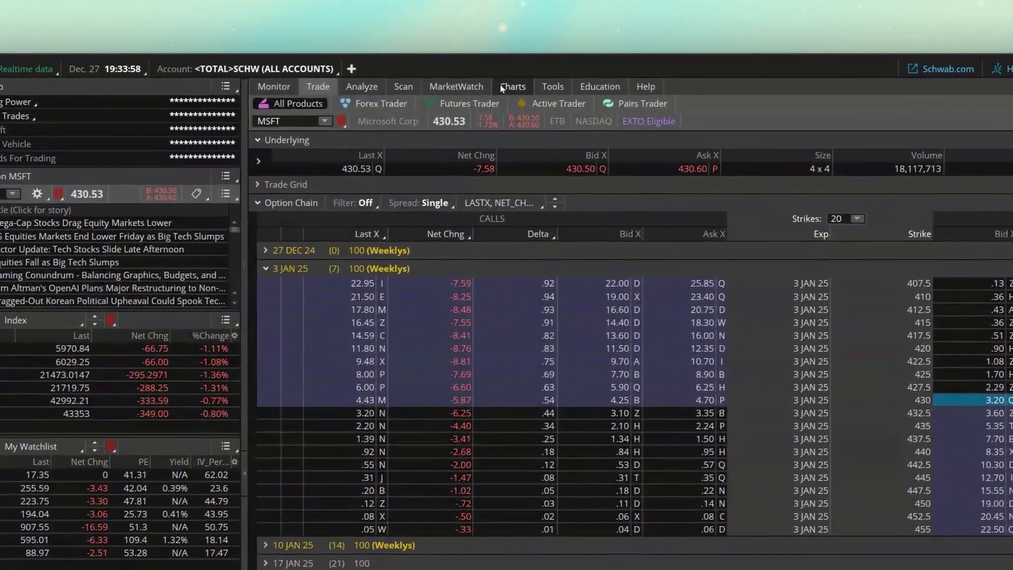
Chart the pasted .MSFT250103P430 put and set the timeframe to 1 Y : 1D.
left_click(502, 89)
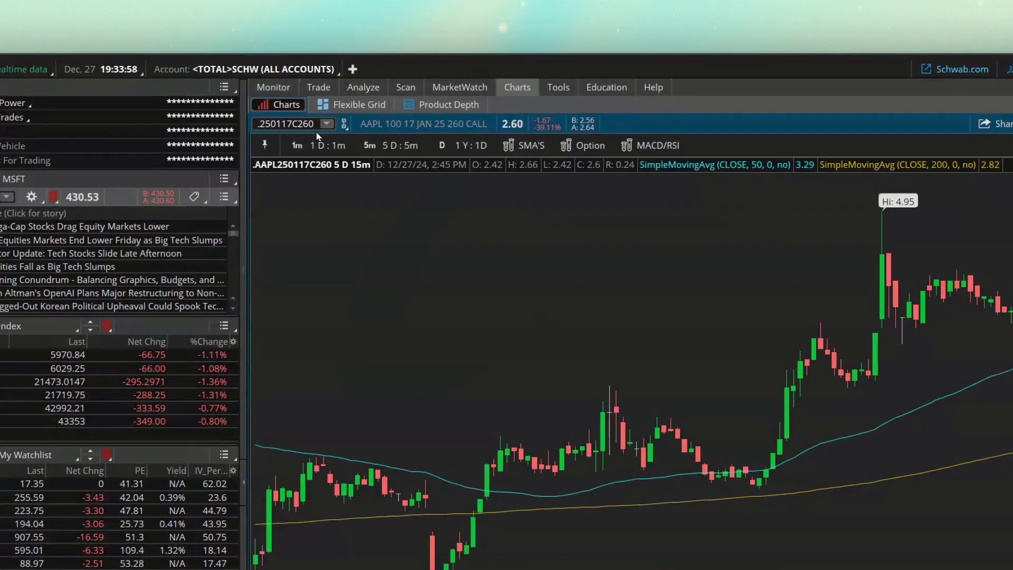
left_click(294, 121)
key("Return")
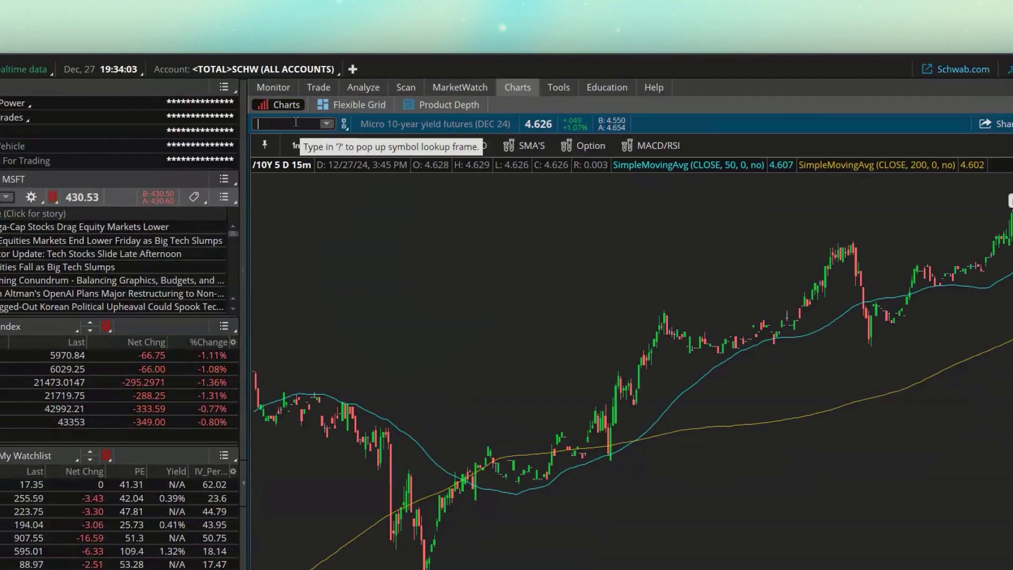
left_click(294, 121)
key("ctrl+v")
key("Return")
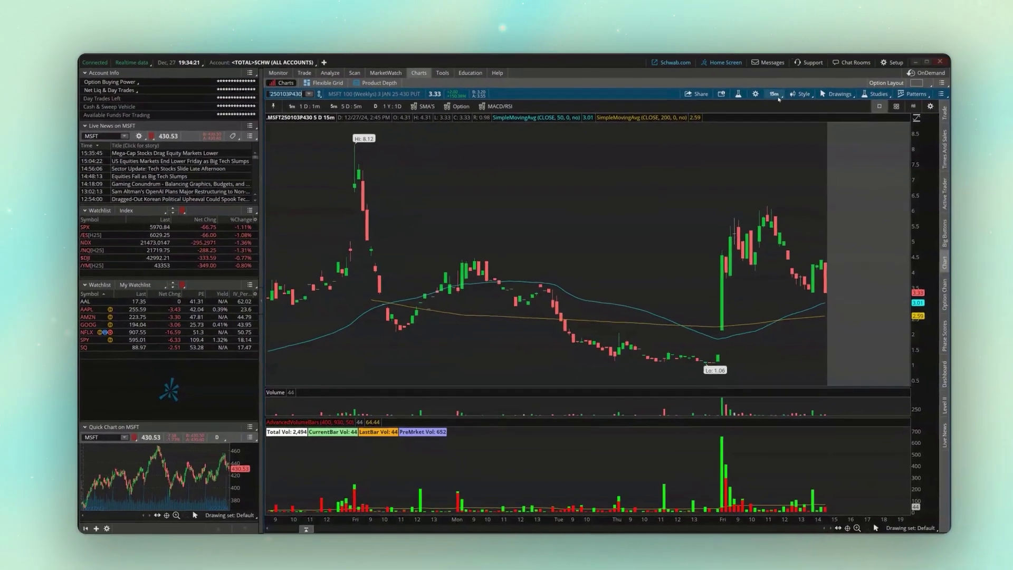
left_click(758, 92)
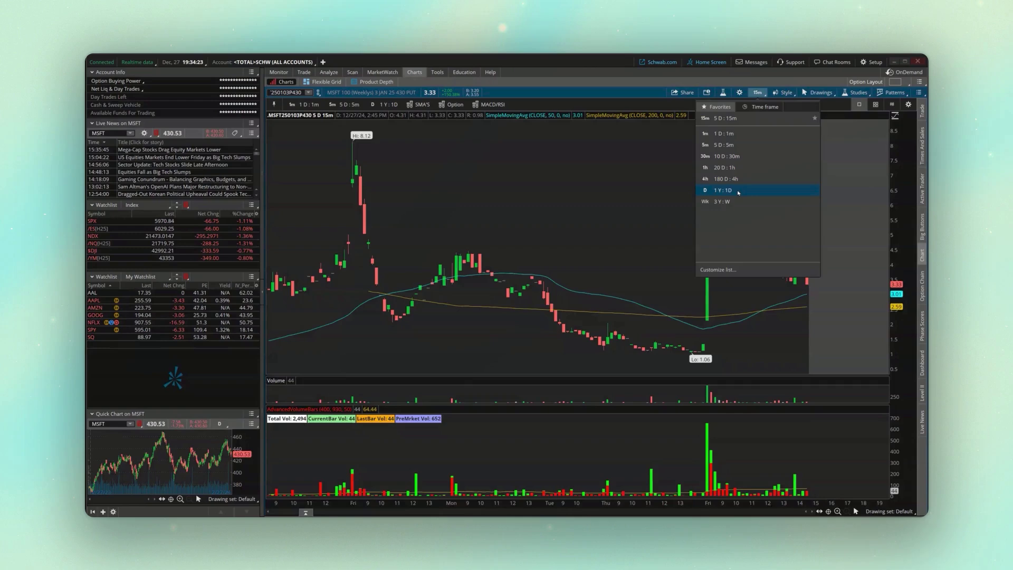
left_click(737, 190)
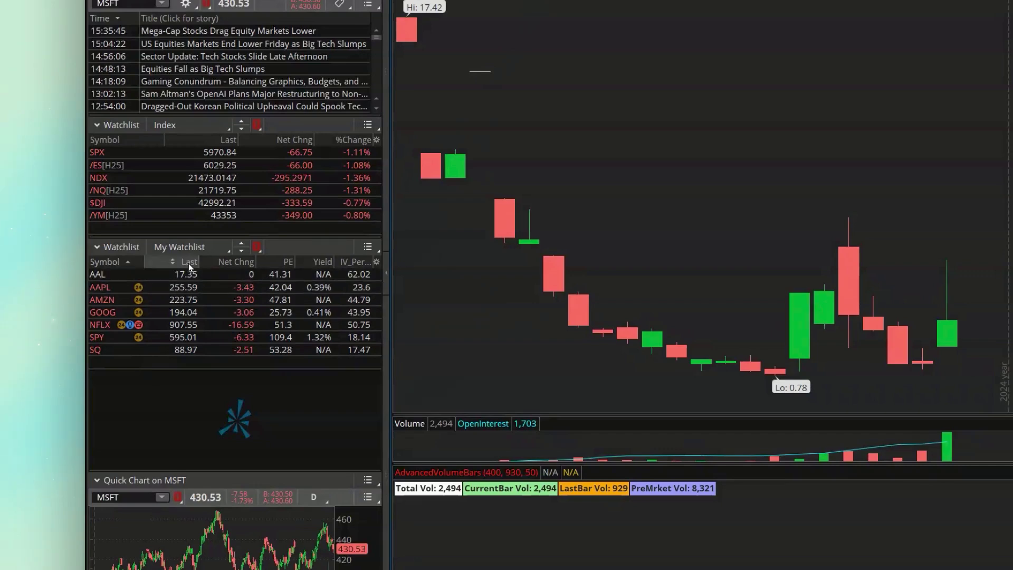
Create and save an empty watchlist named 'Options symbols', then return to the MSFT option chain.
left_click(205, 248)
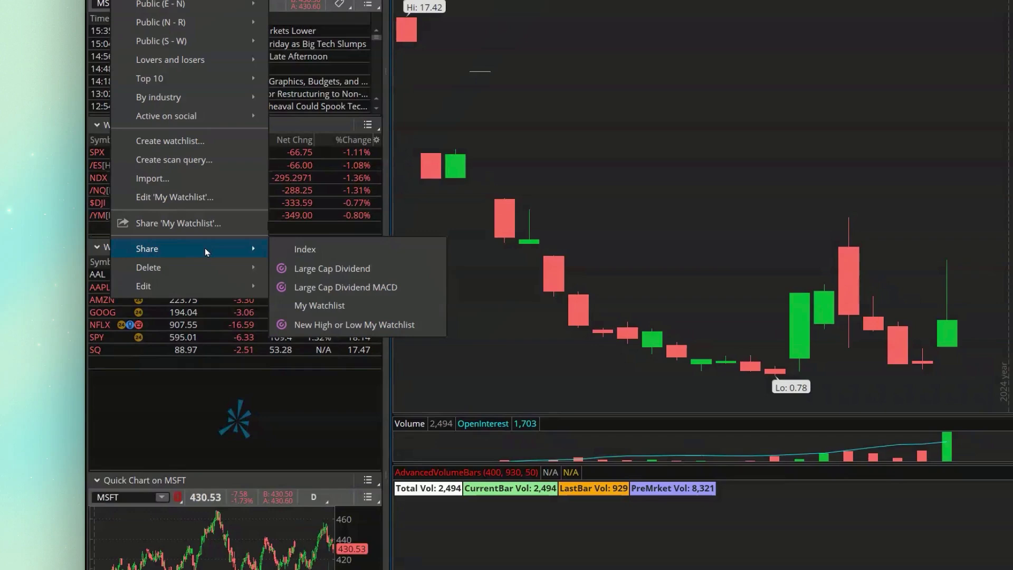
left_click(182, 141)
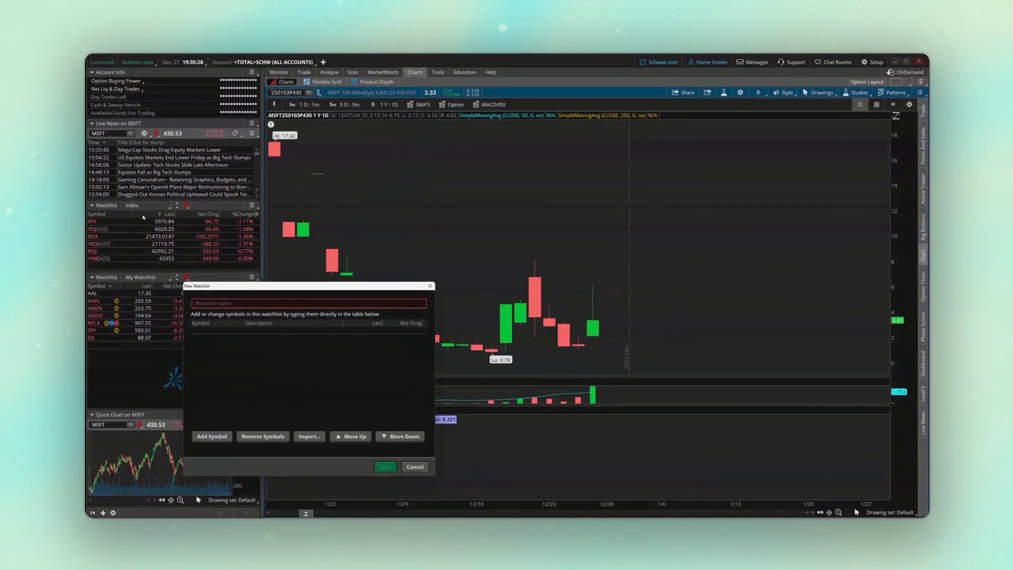
left_click(247, 301)
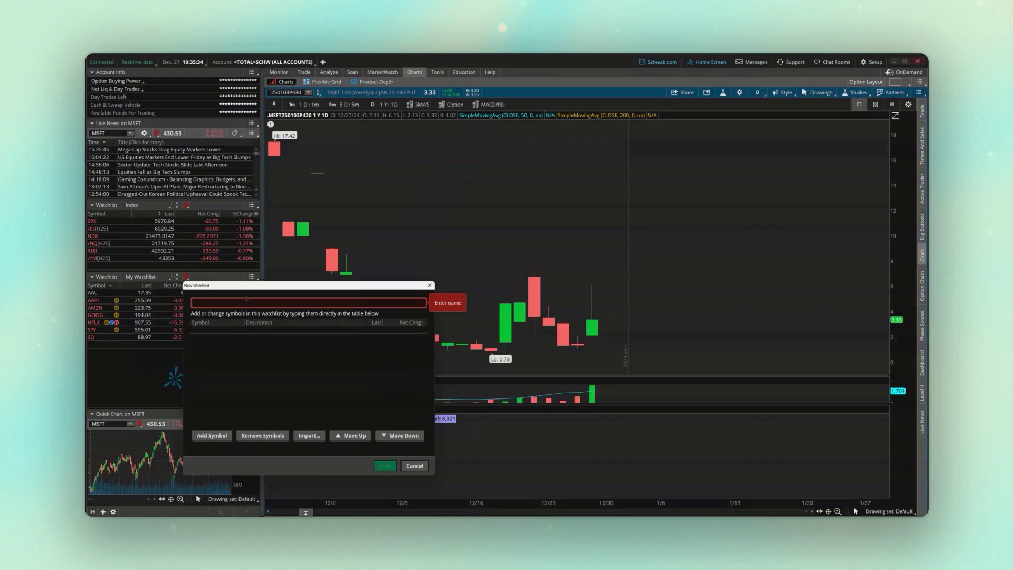
type("Options symbols")
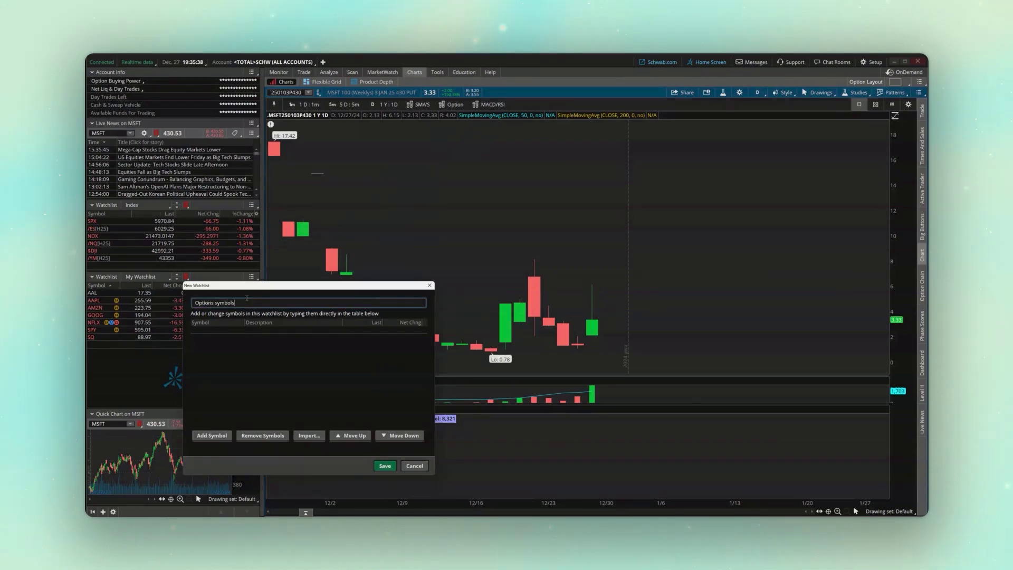
left_click(221, 331)
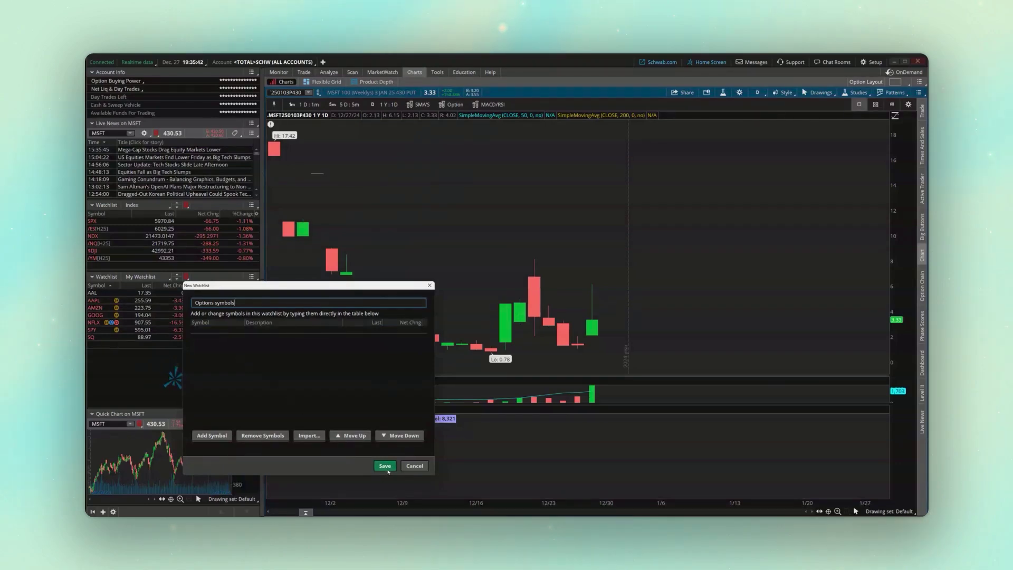
left_click(385, 465)
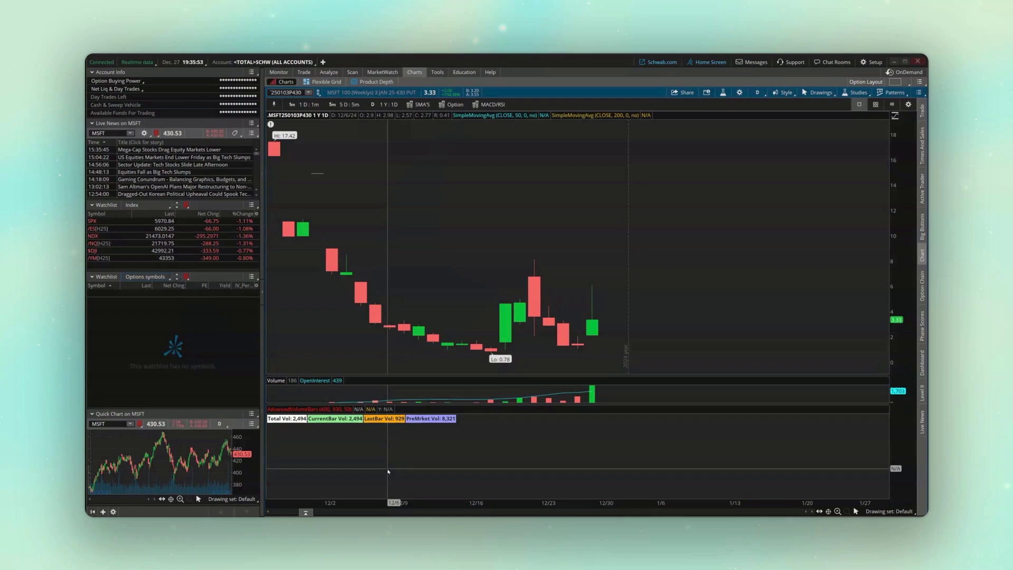
left_click(305, 73)
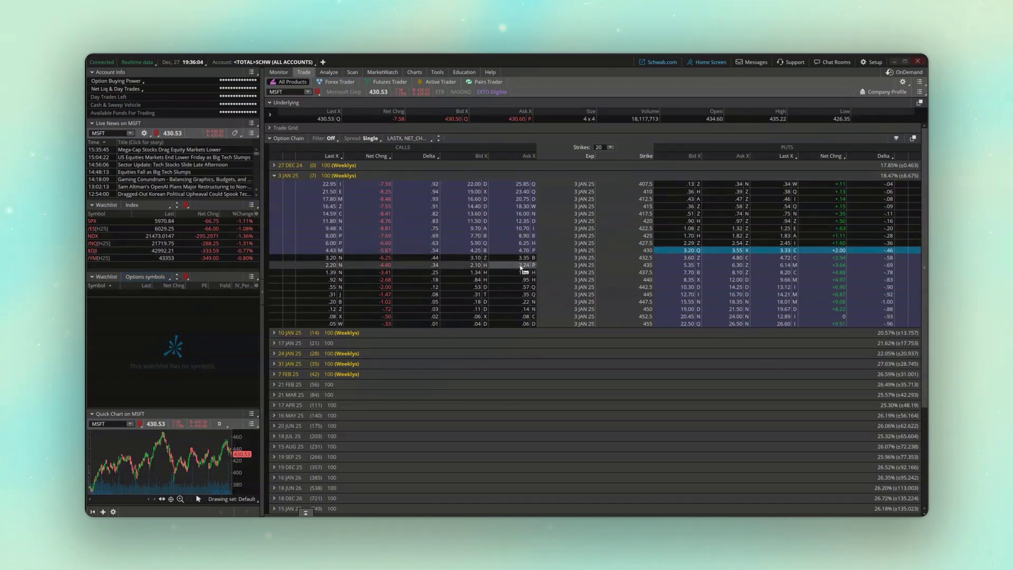
Add the MSFT 3 JAN 25 435 call to Options symbols and widen the Symbol column.
left_click(520, 267)
right_click(522, 268)
mouse_move(559, 333)
left_click(681, 329)
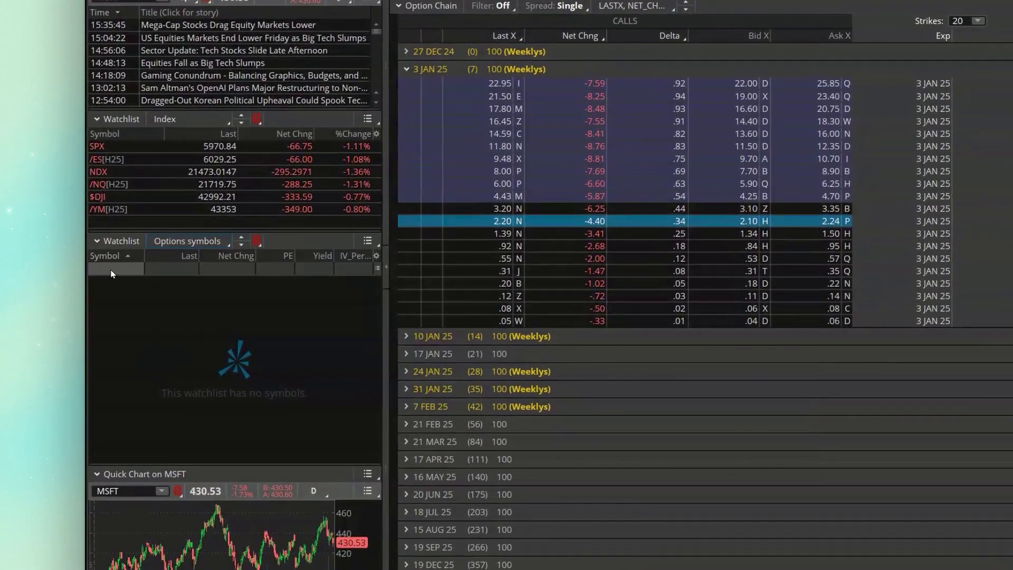
left_click(122, 267)
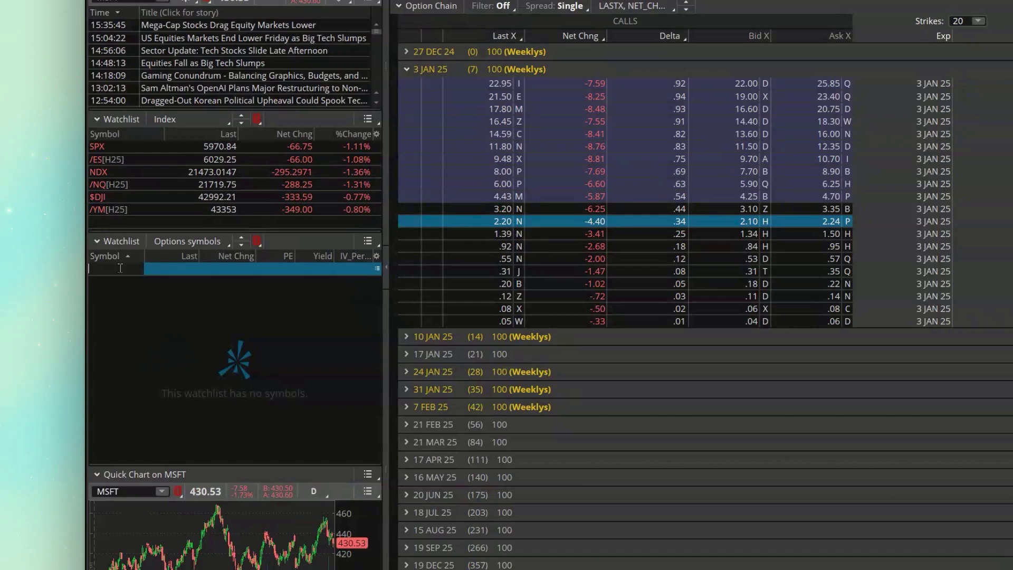
key("ctrl+v")
key("Return")
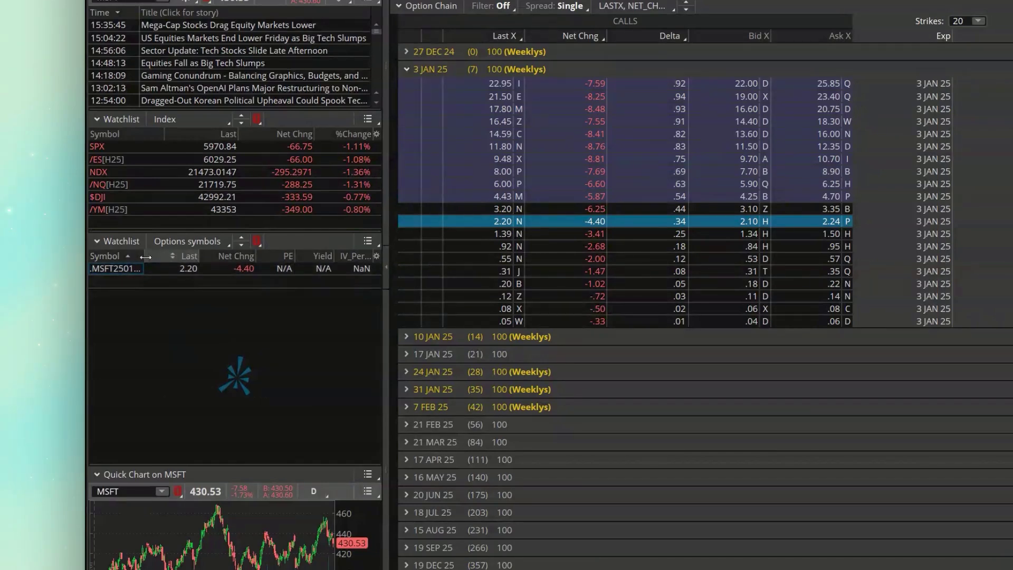
left_click_drag(144, 256, 173, 257)
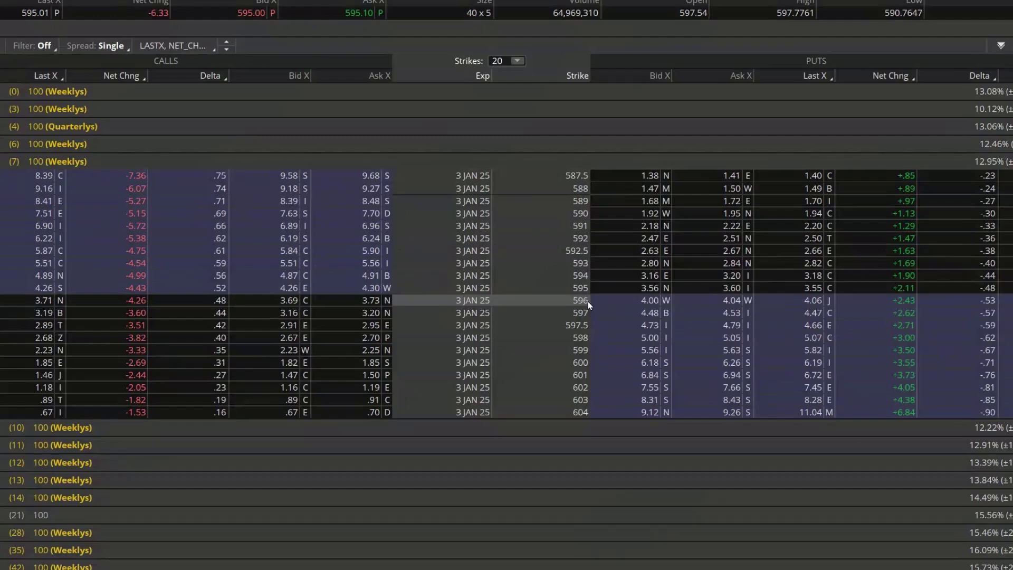
Add the SPY 3 JAN 25 595 put to the Options symbols watchlist.
right_click(718, 289)
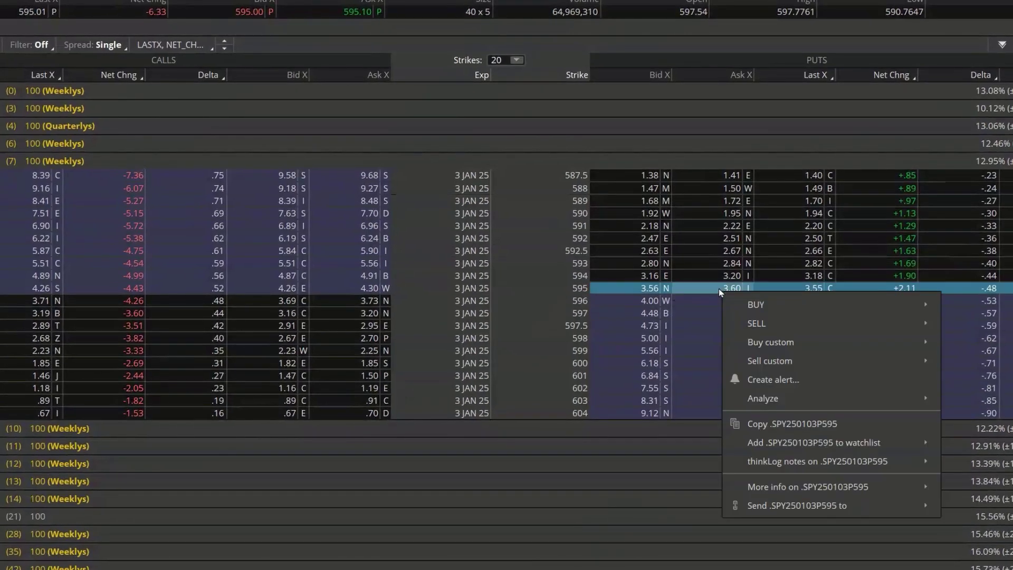
left_click(785, 423)
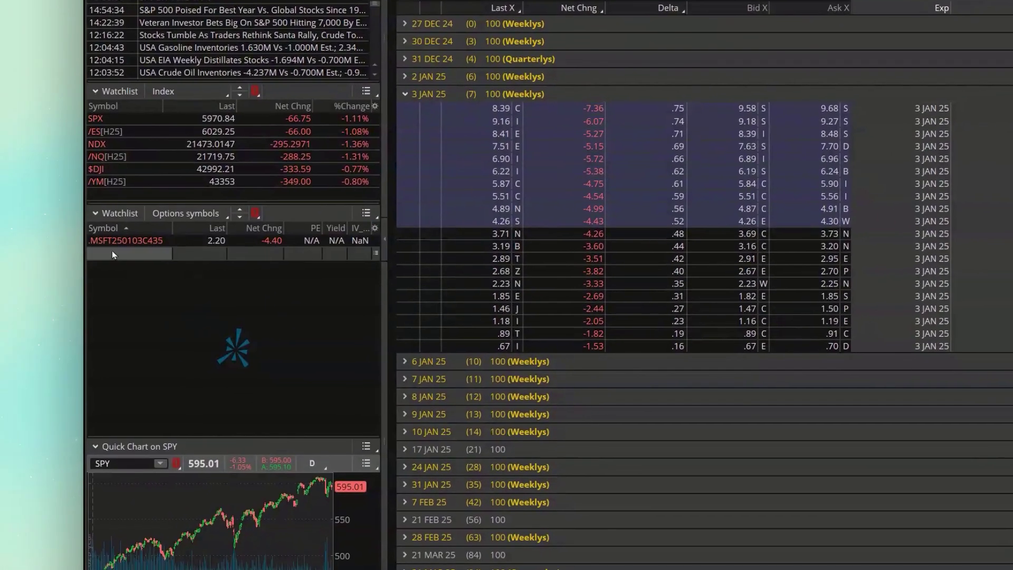
left_click(114, 252)
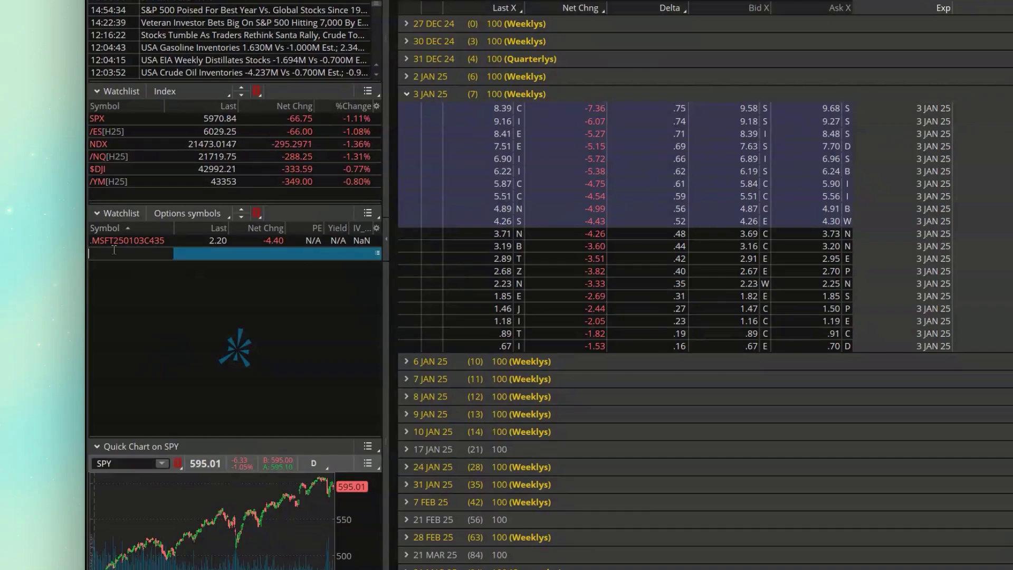
key("ctrl+v")
key("Return")
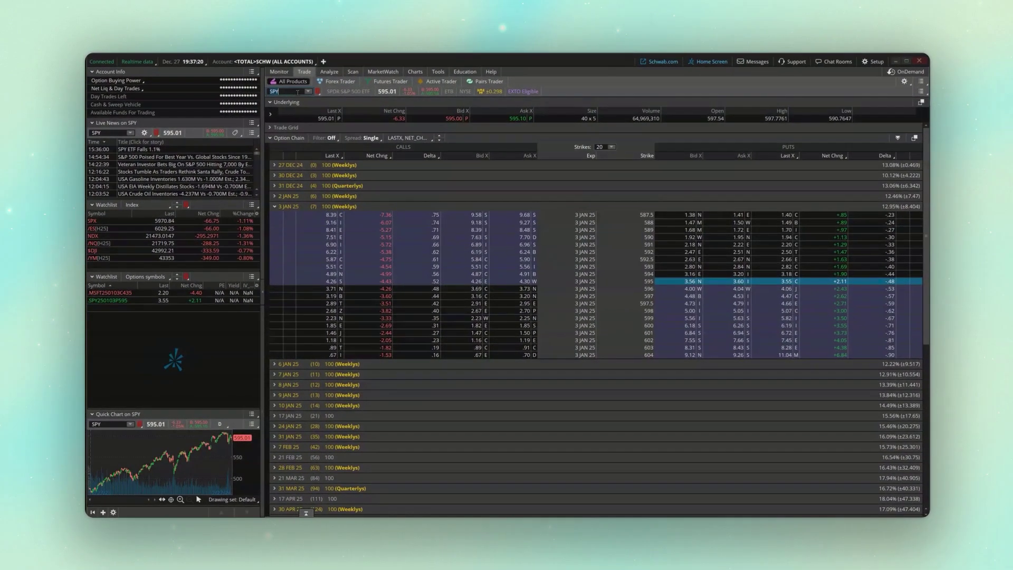
Load NFLX, expand 17 JAN 25, and add the 910 call to the watchlist.
type("NFLX")
key("Return")
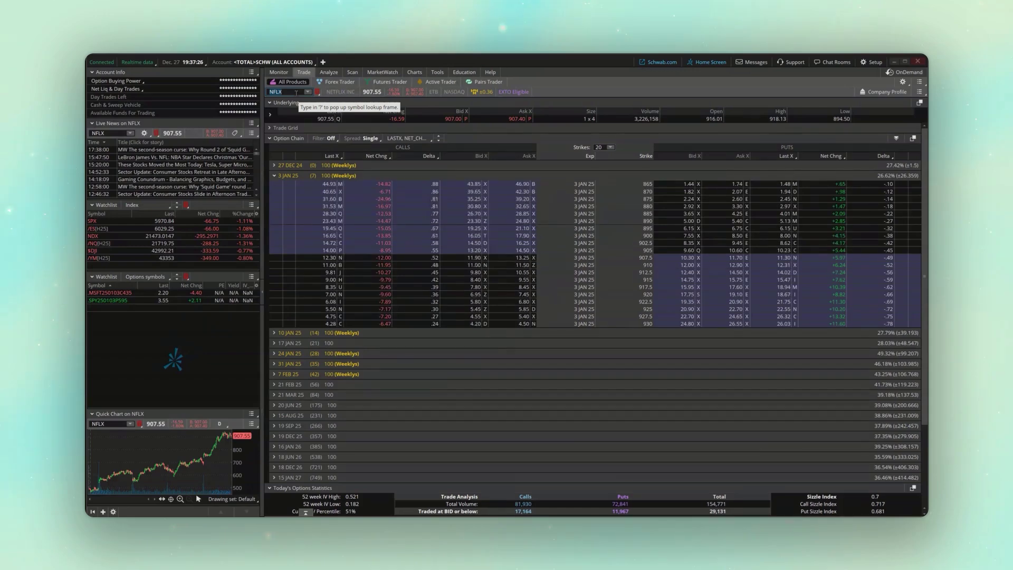
left_click(274, 175)
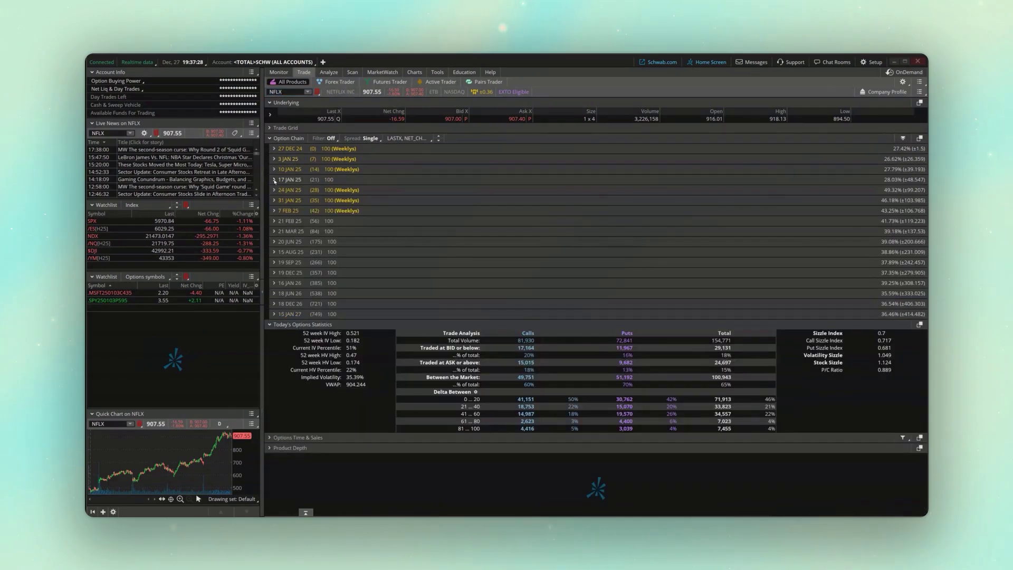
left_click(274, 180)
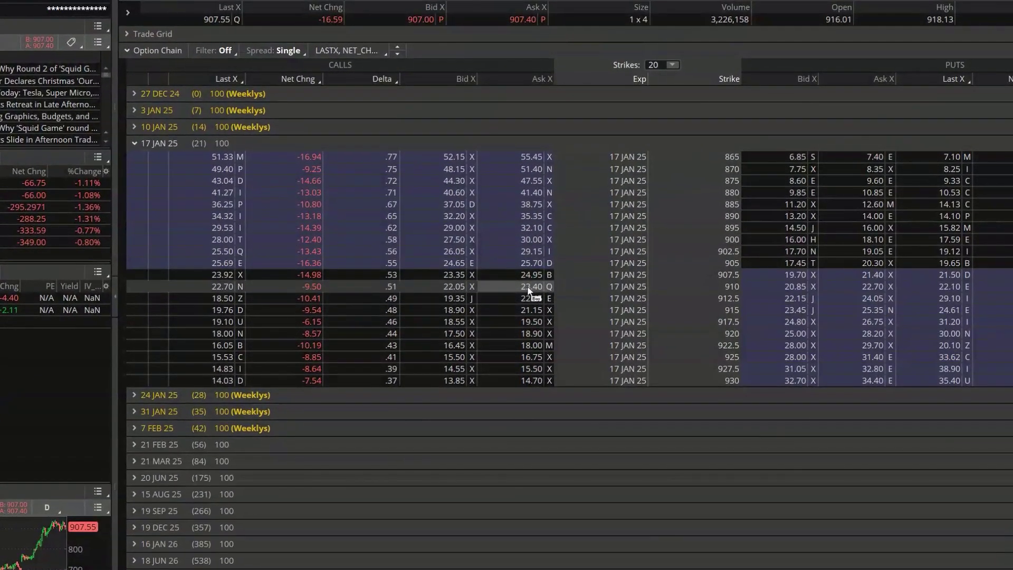
left_click(528, 288)
right_click(528, 289)
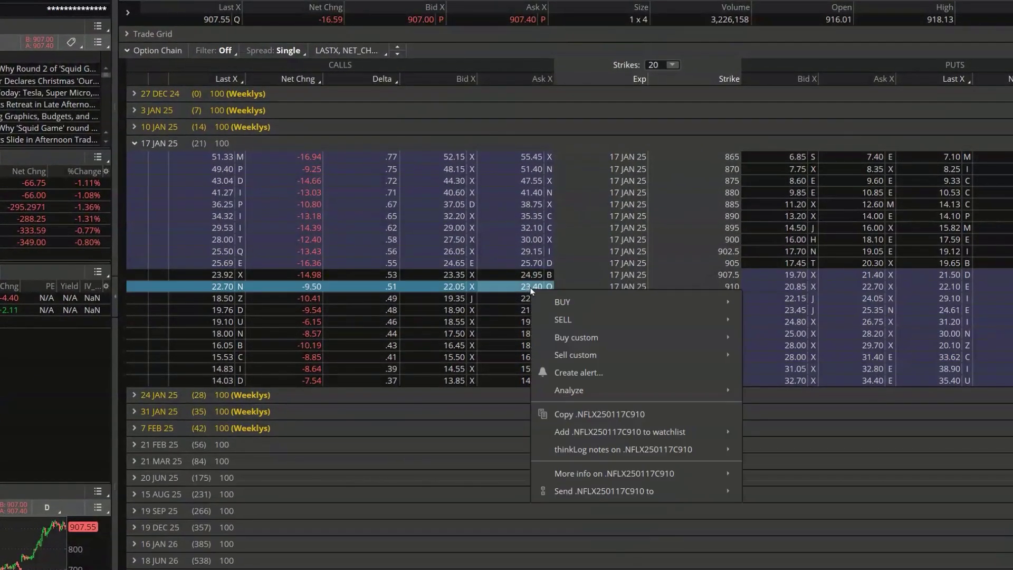
left_click(594, 417)
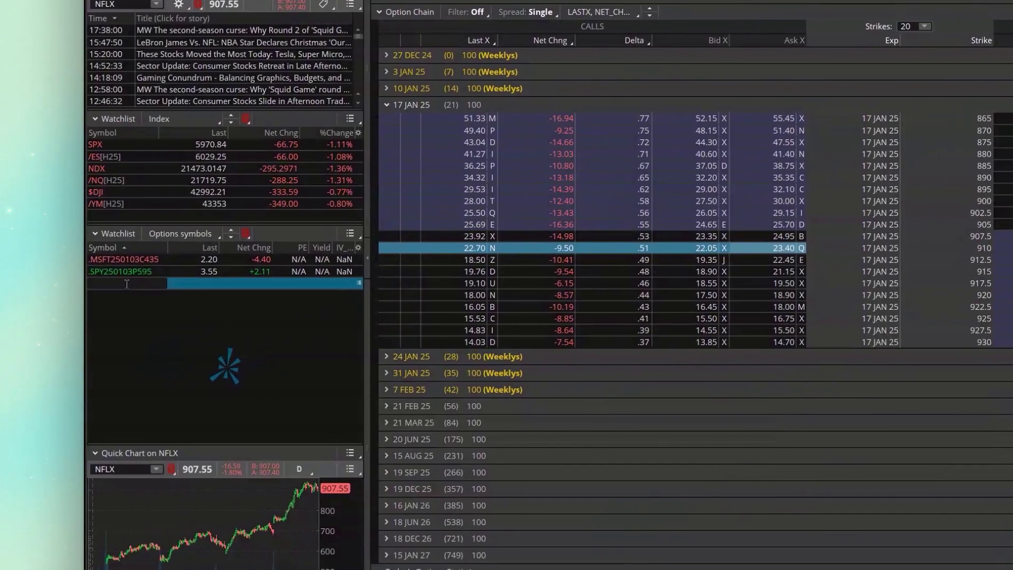
left_click(3, 304)
key("ctrl+v")
key("Return")
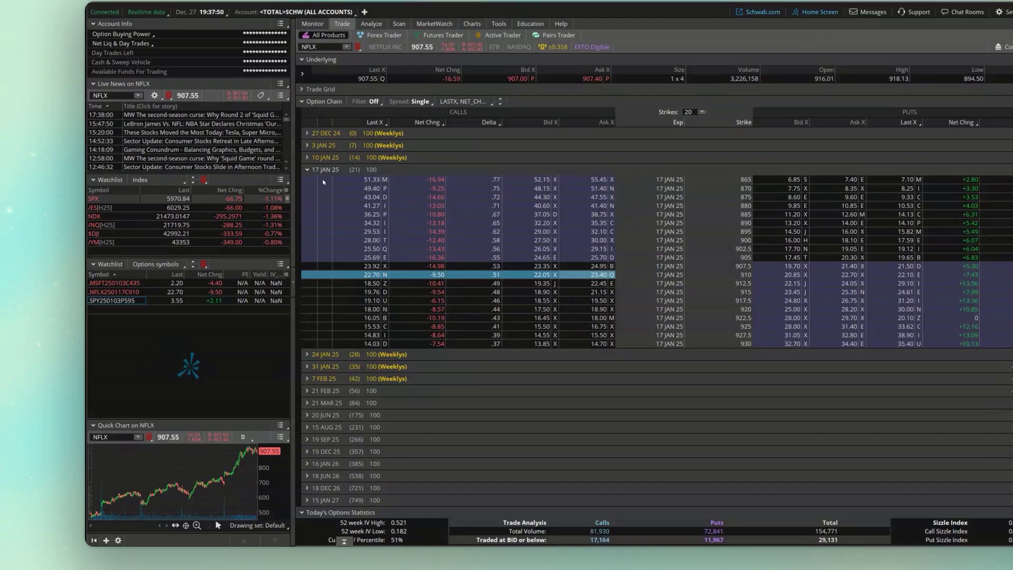
Chart NFLX stock, then the MSFT 435 call, NFLX 910 call, and SPY 595 put from the watchlist.
left_click(472, 24)
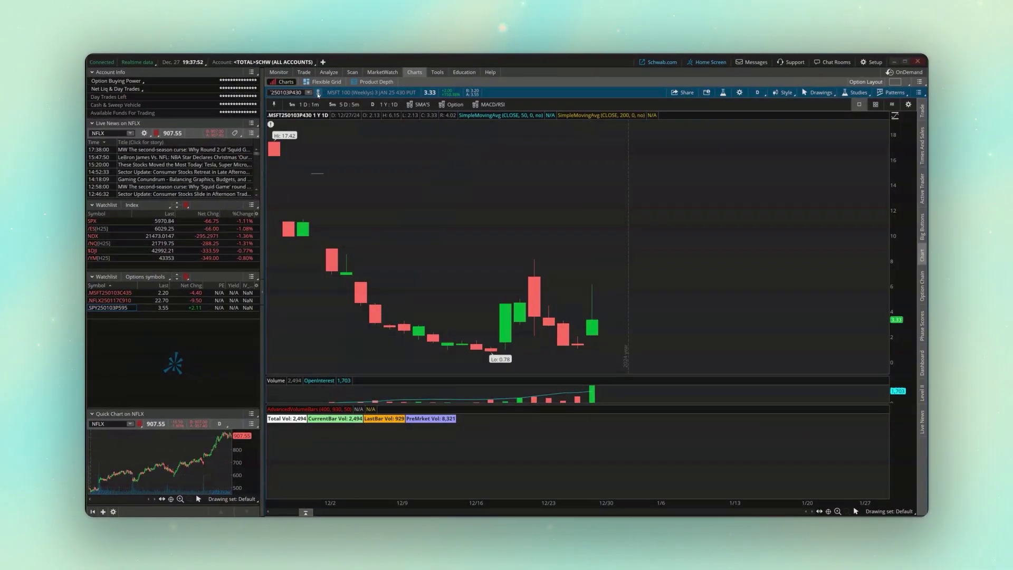
left_click(318, 94)
left_click(309, 122)
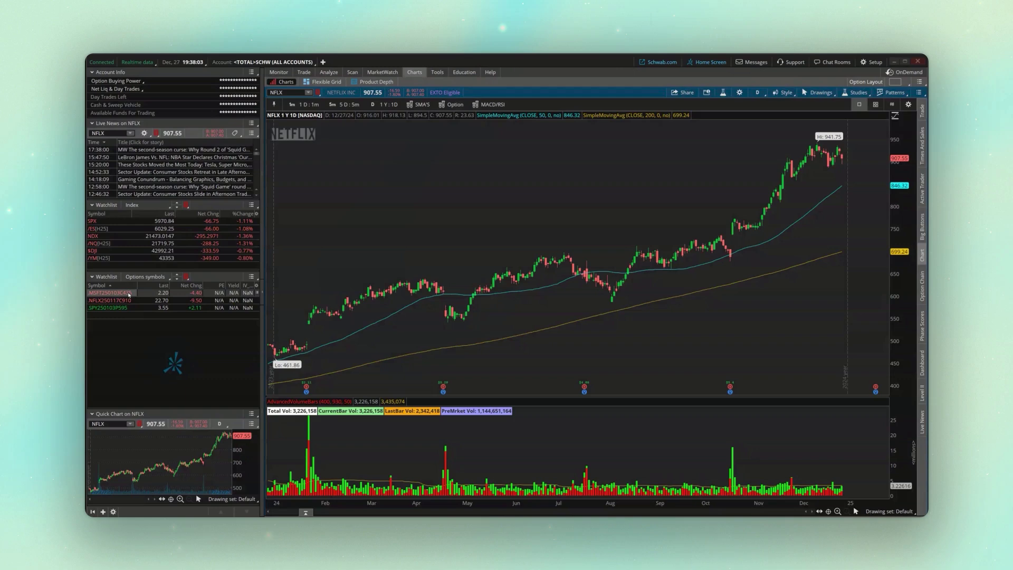
left_click(130, 293)
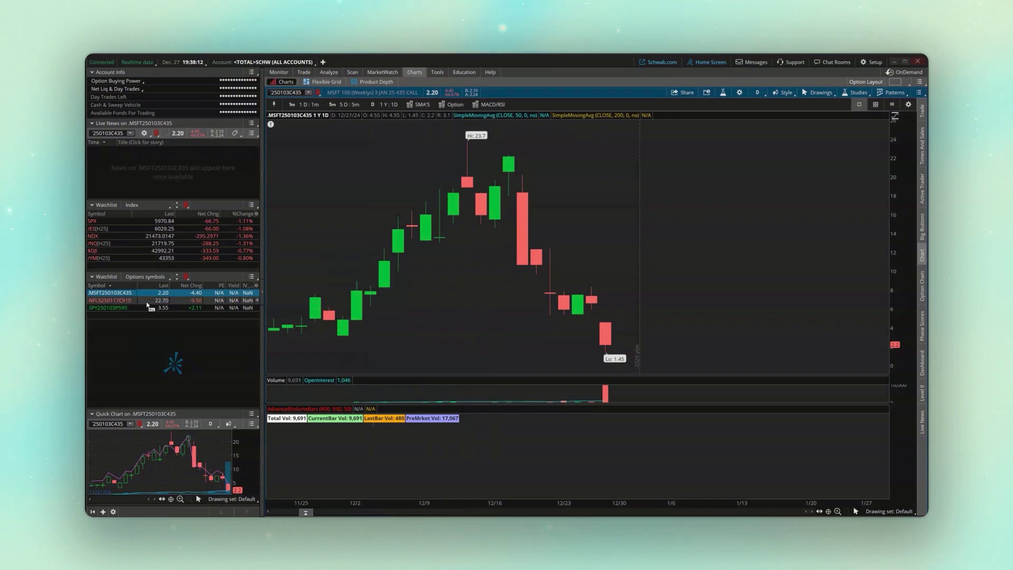
left_click(153, 301)
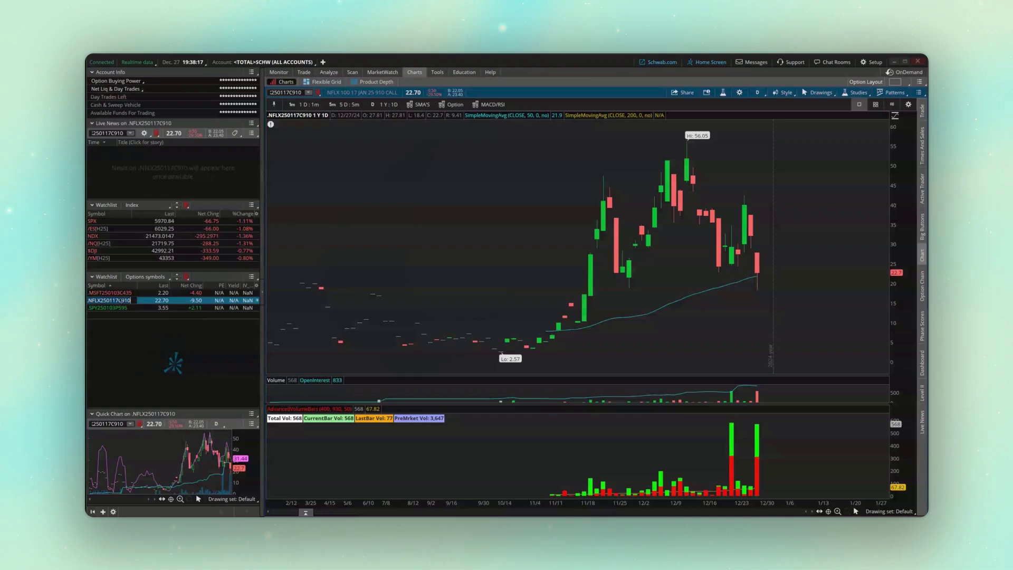
left_click(128, 308)
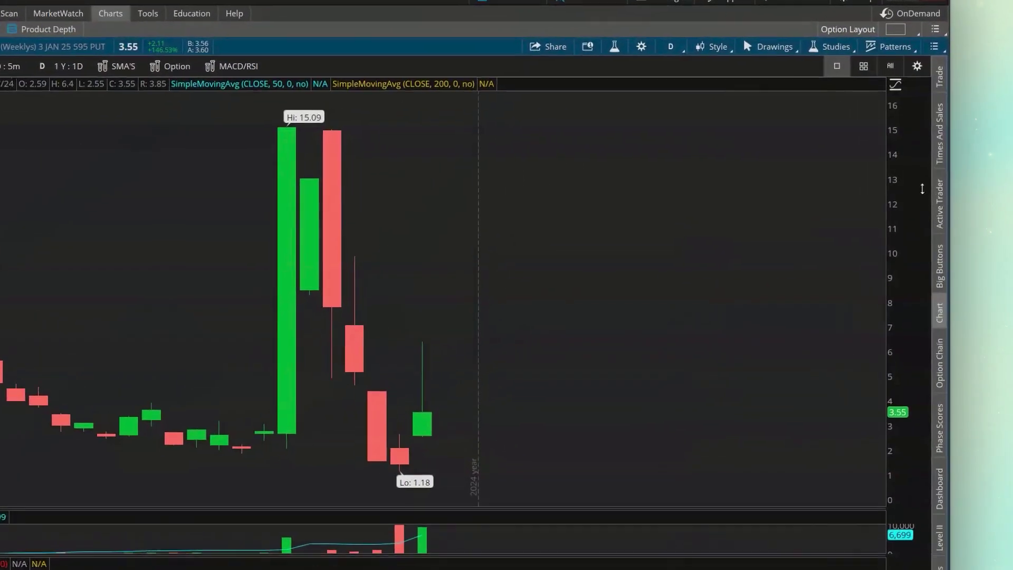
Buy one SPY 595 put at market from Active Trader, then hide the order ladder.
left_click(941, 194)
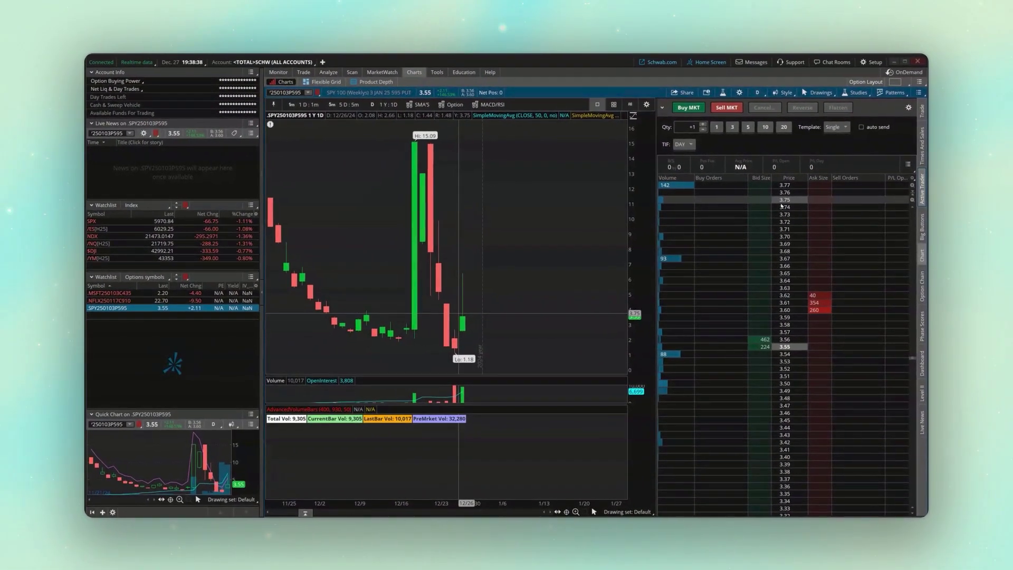
left_click(695, 109)
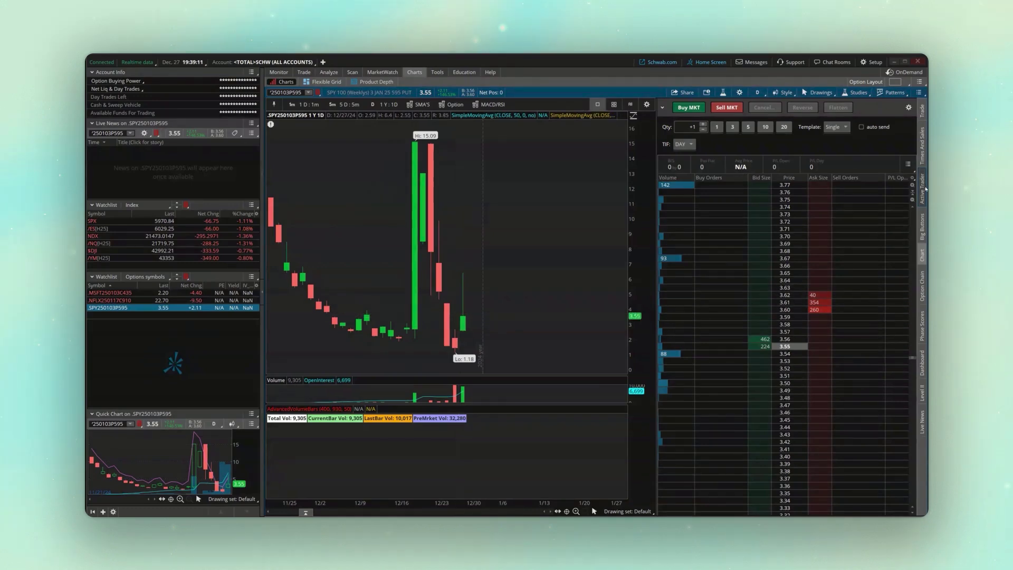
left_click(924, 189)
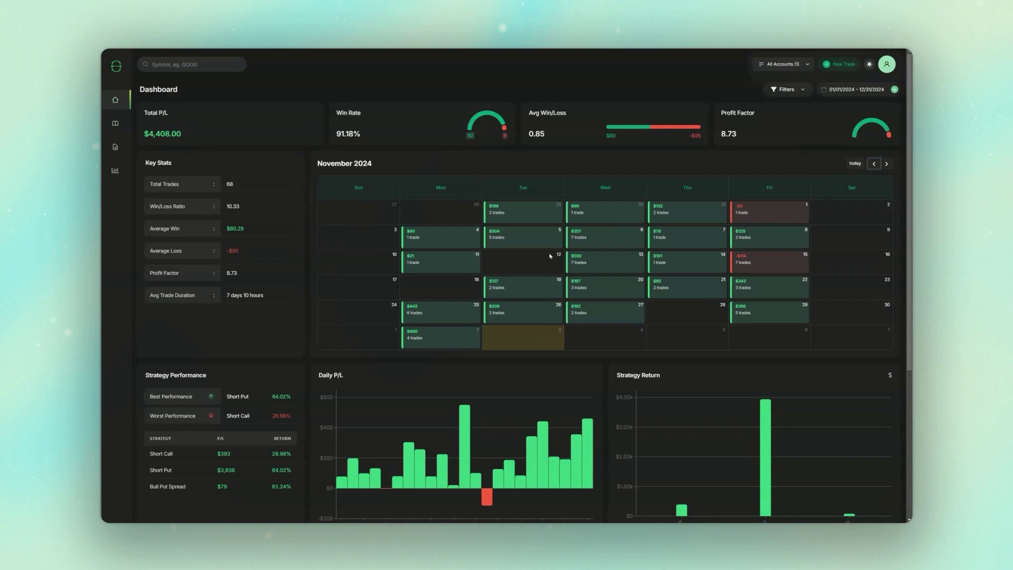
scroll(551, 256, "down", 4)
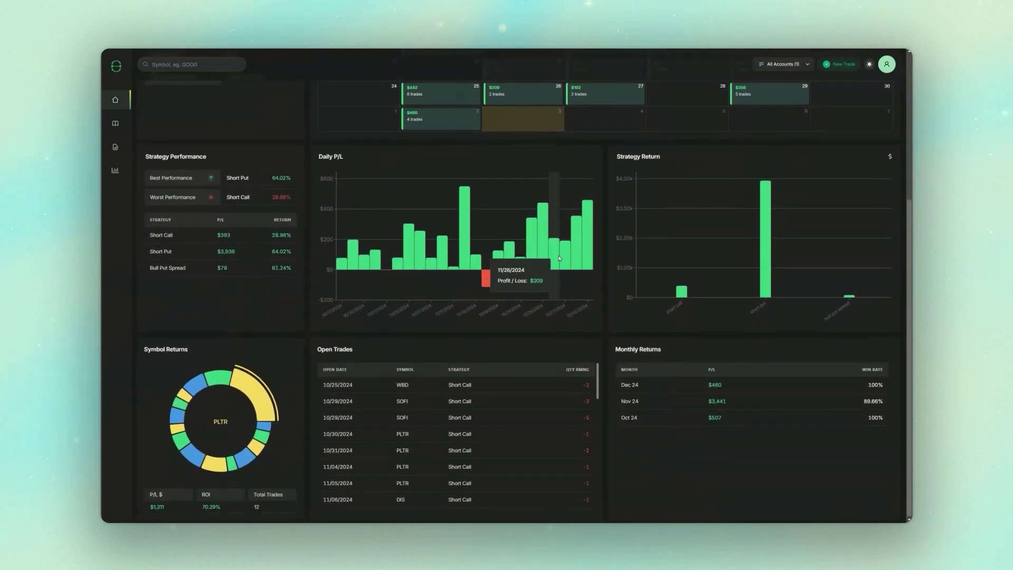
scroll(559, 258, "up", 5)
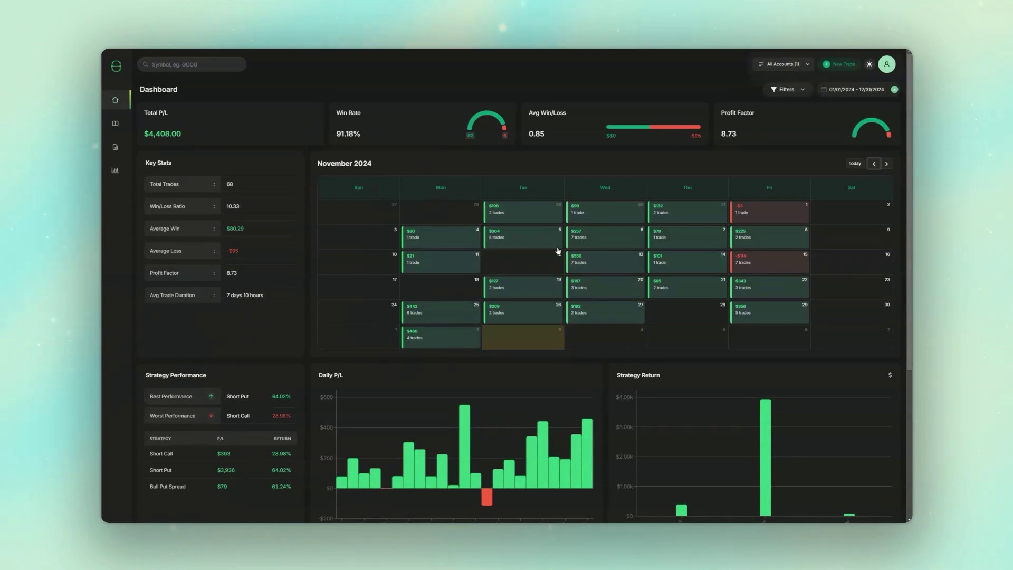
left_click(821, 64)
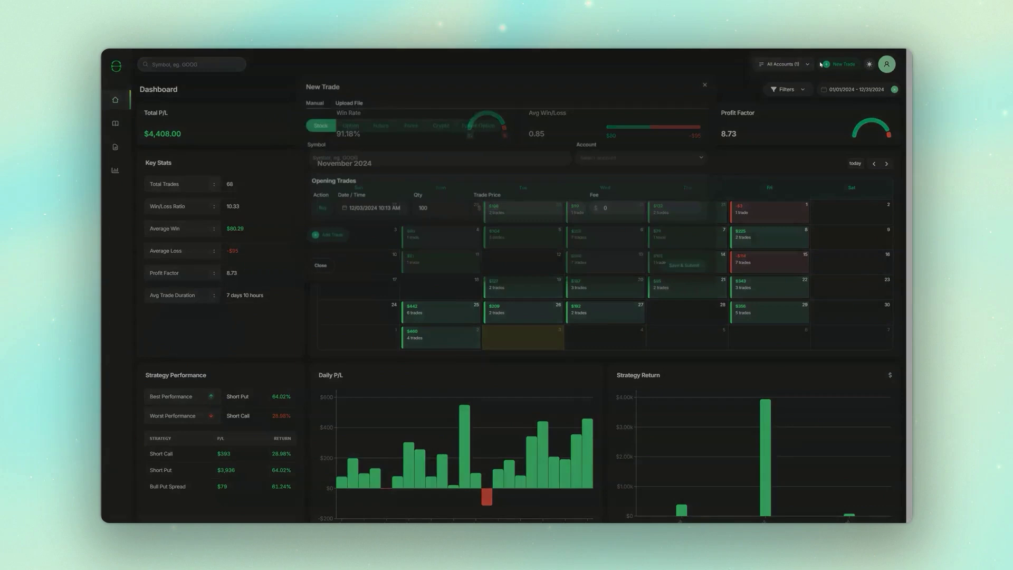
left_click(333, 100)
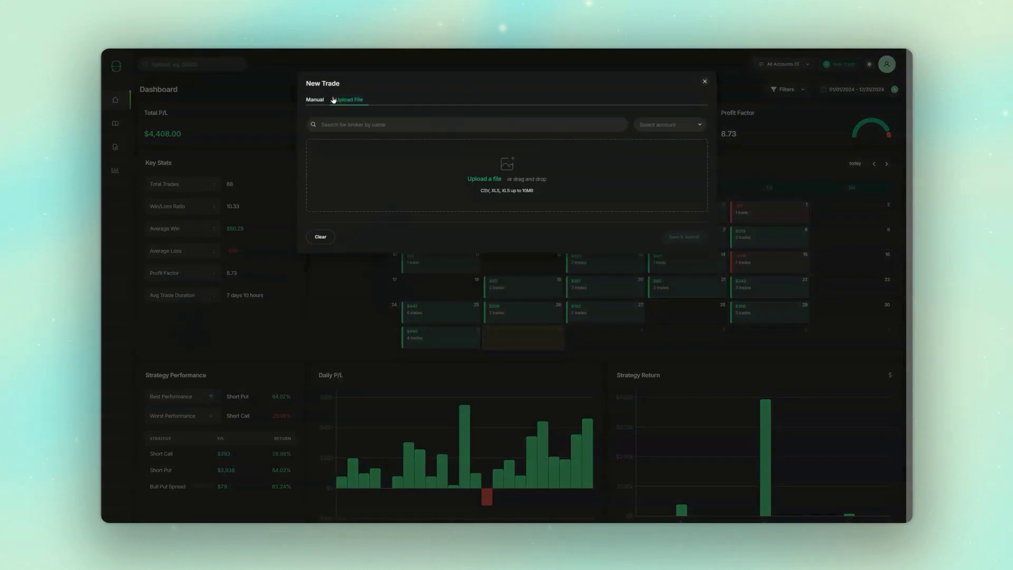
left_click(308, 99)
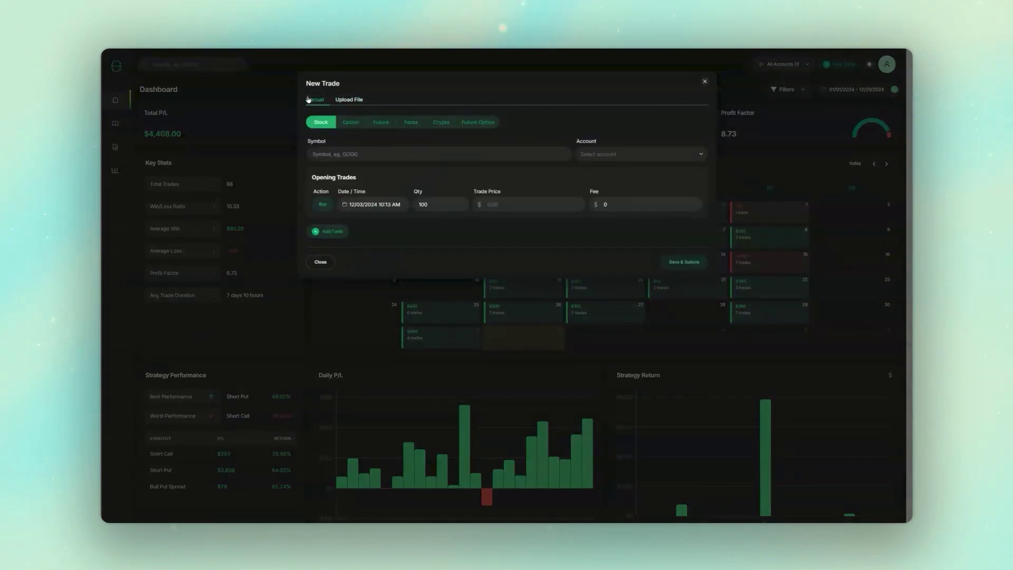
left_click(344, 123)
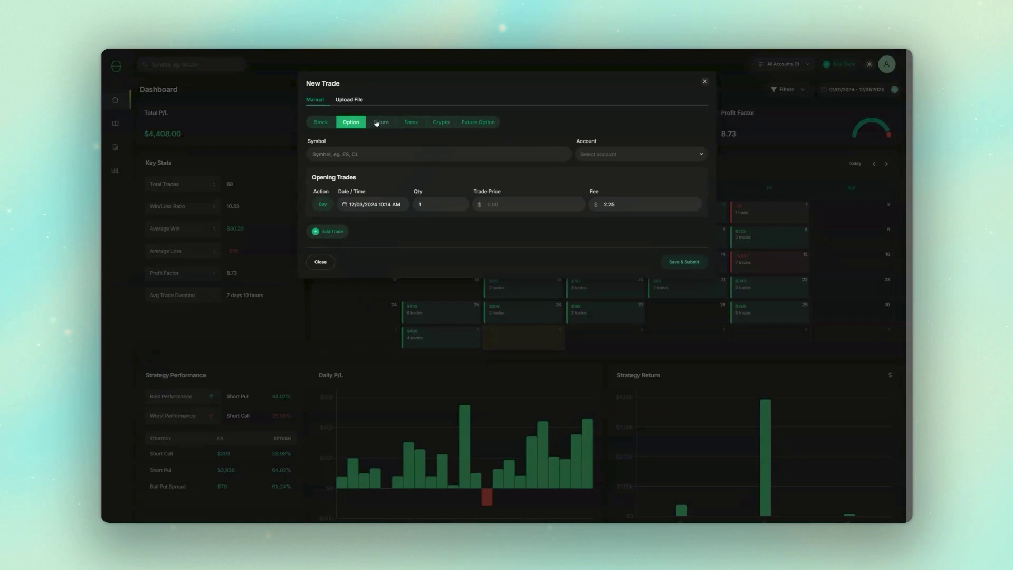
left_click(376, 123)
left_click(405, 123)
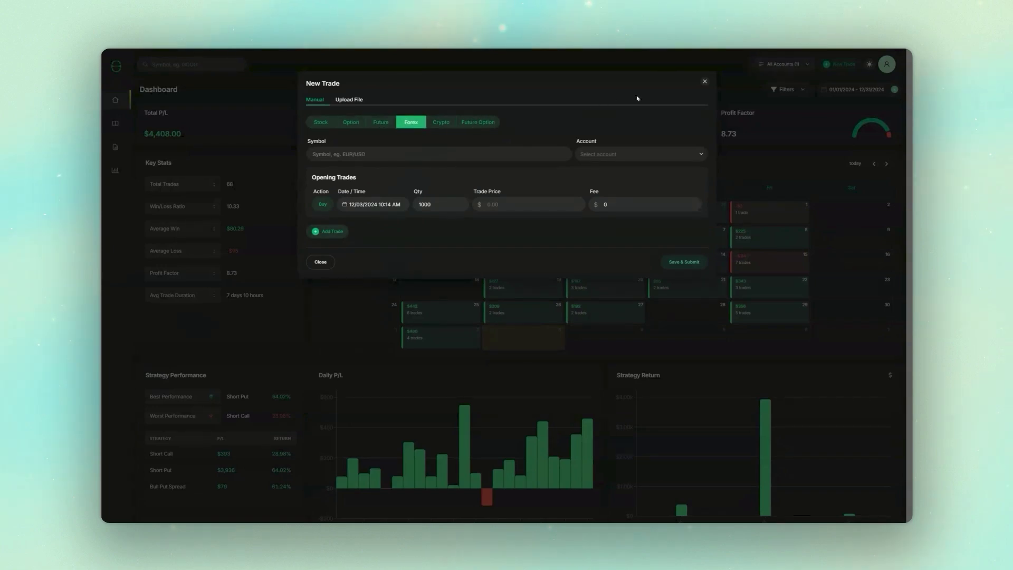
left_click(704, 83)
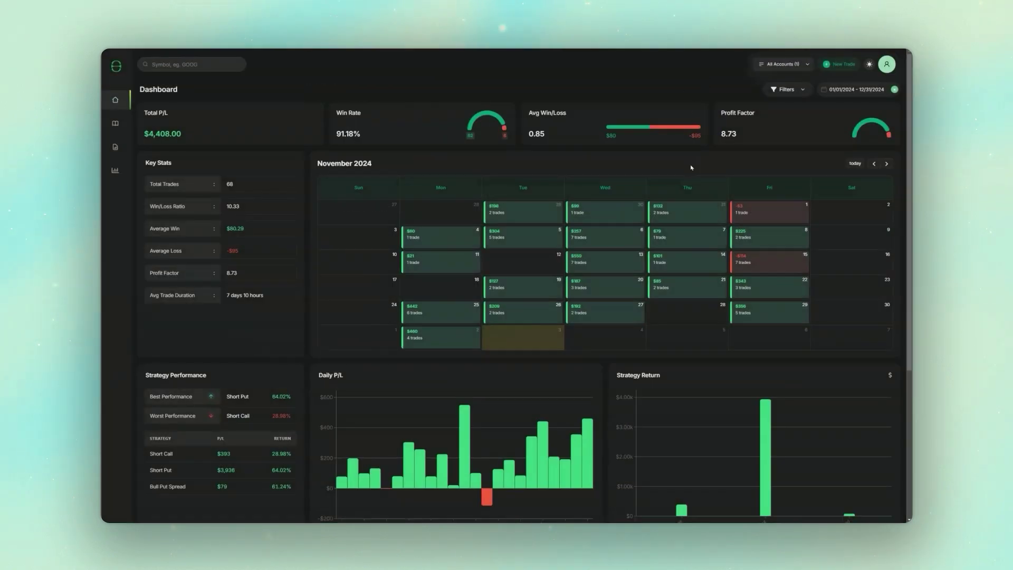
scroll(691, 167, "down", 2)
mouse_move(769, 357)
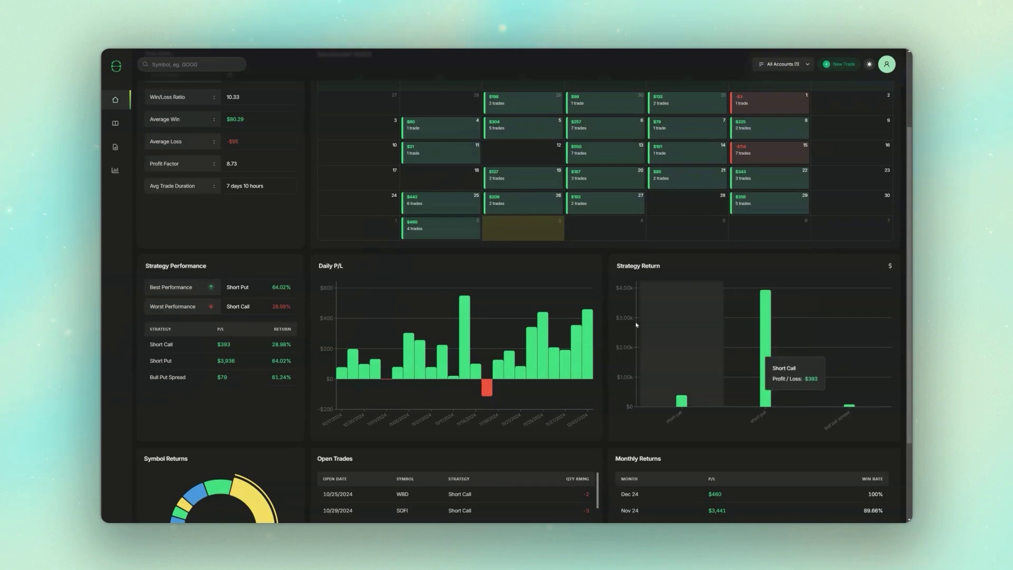
Review the journal's open trades, then its closed trades, then the Reports page.
left_click(115, 127)
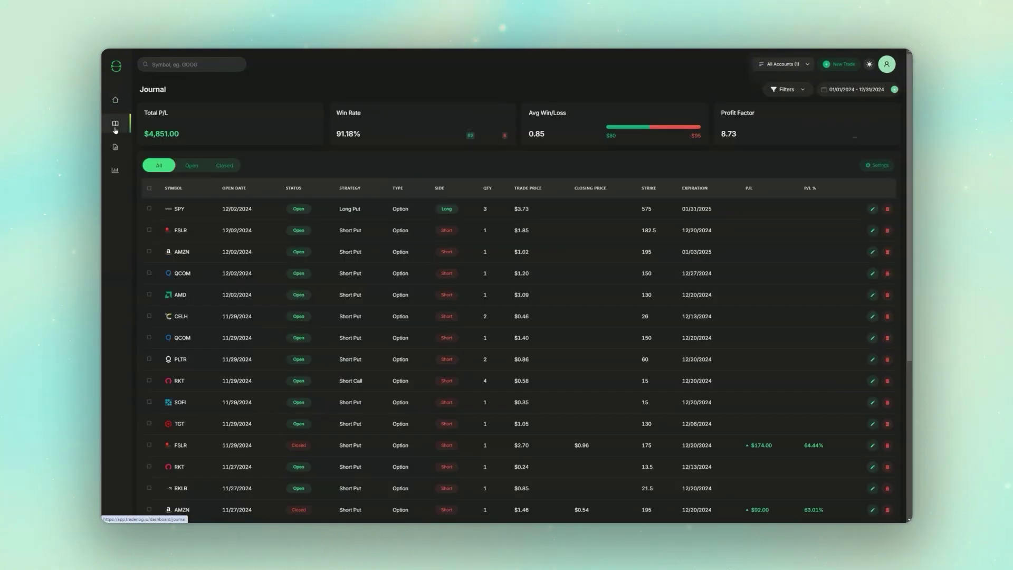
left_click(192, 166)
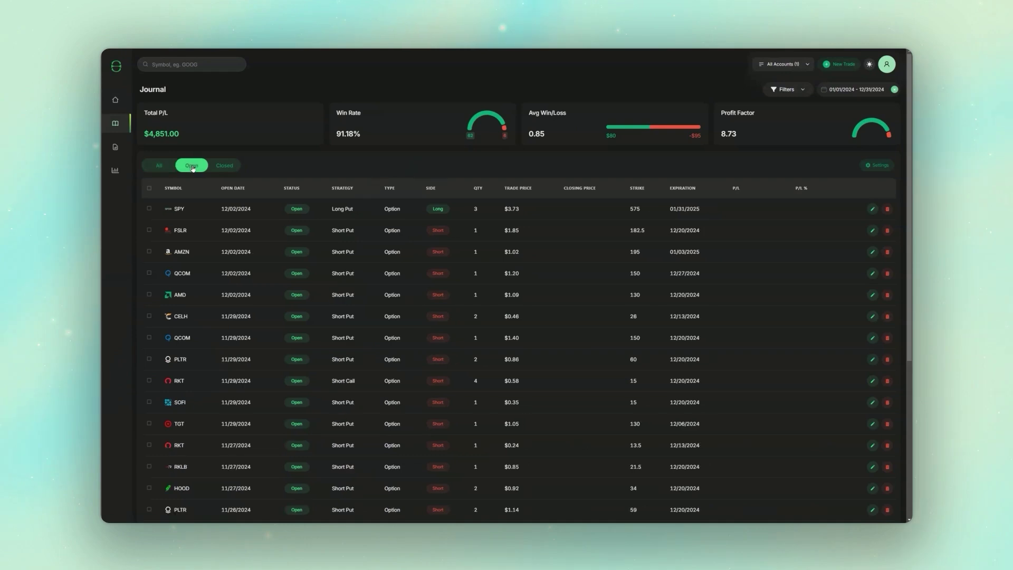
left_click(222, 165)
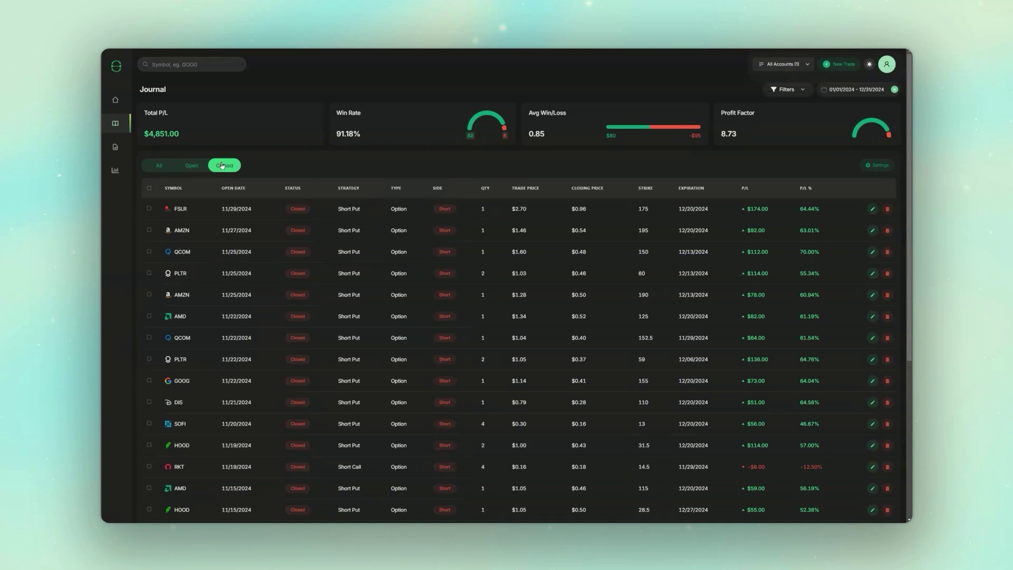
left_click(116, 147)
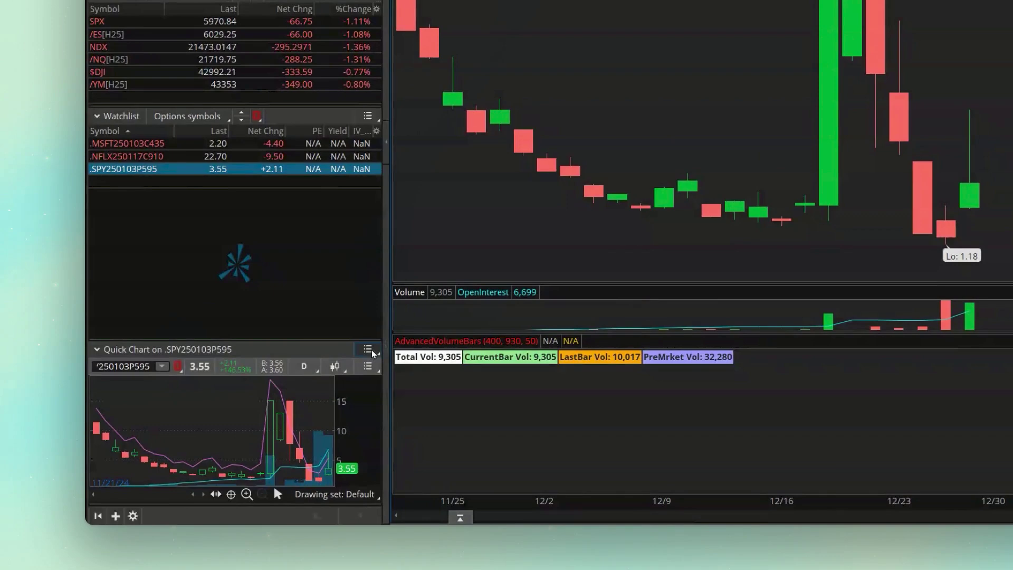
Swap the sidebar's Quick Chart gadget for a blank Scratch Pad gadget.
left_click(368, 349)
left_click(371, 393)
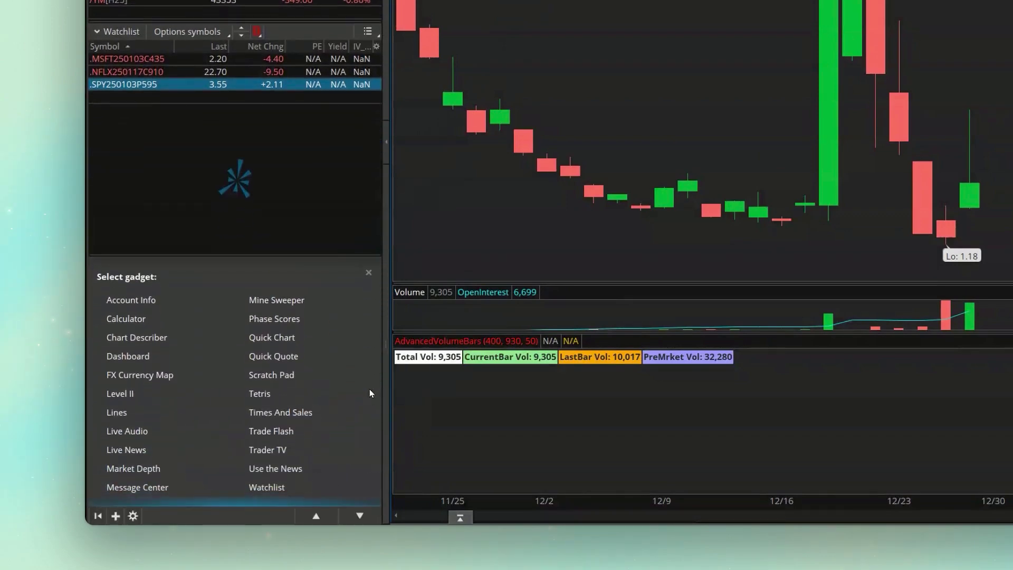
left_click(296, 378)
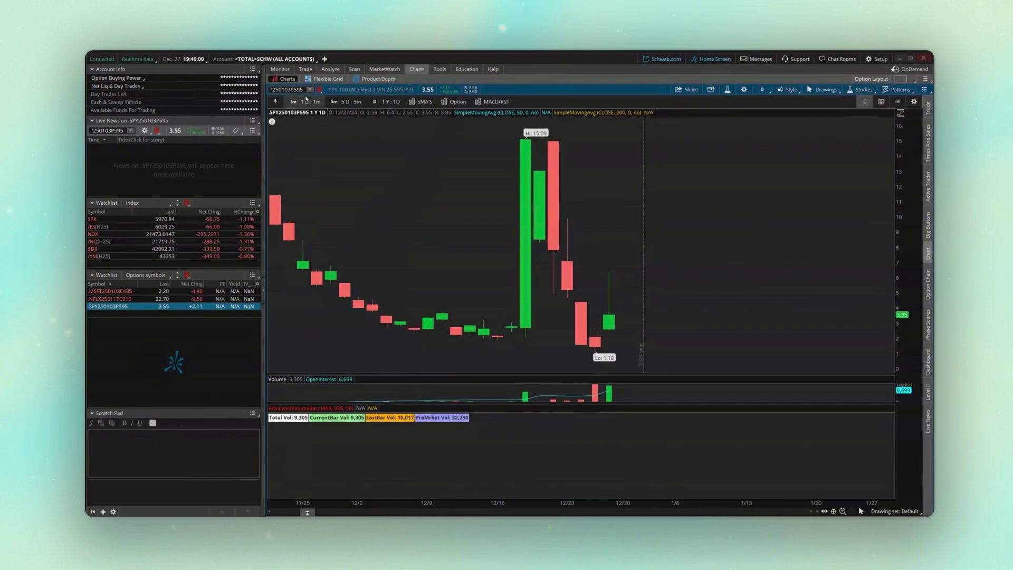
Unlink the chart symbol, load SPY, then stage selling the 17 JAN 25 595 put and buying the 590 put.
left_click(317, 93)
left_click(320, 107)
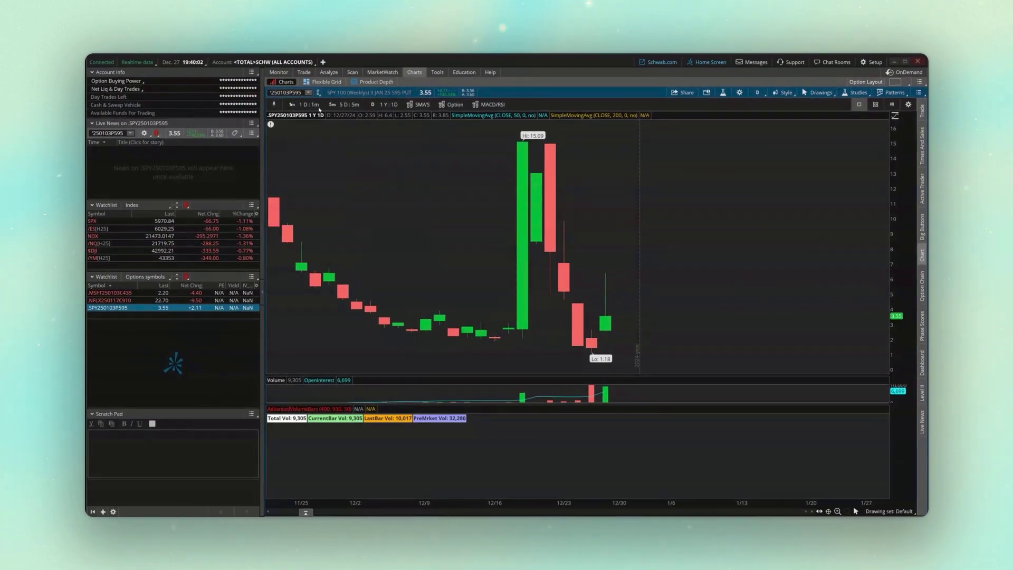
left_click(304, 72)
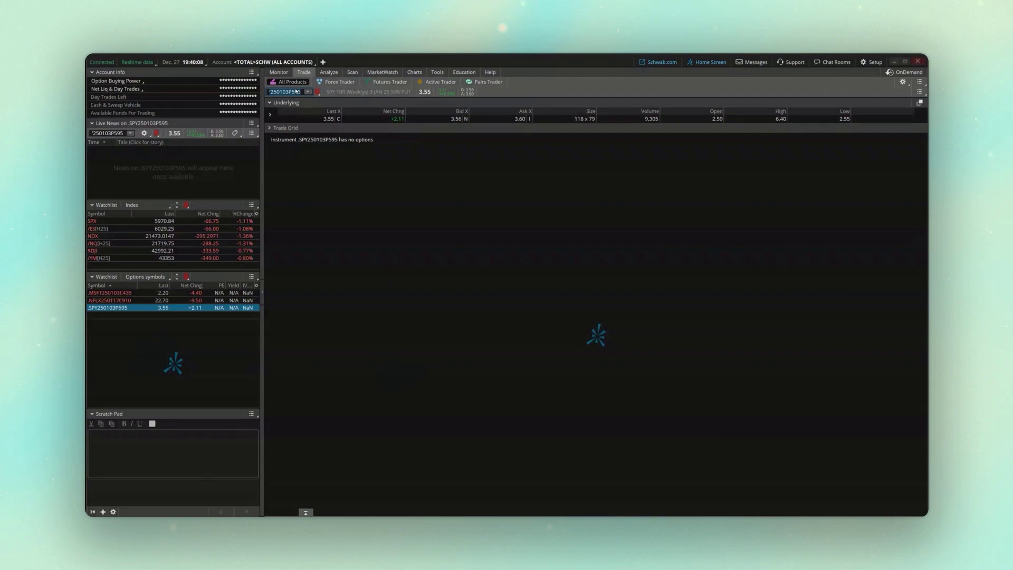
type("SPY")
key("Return")
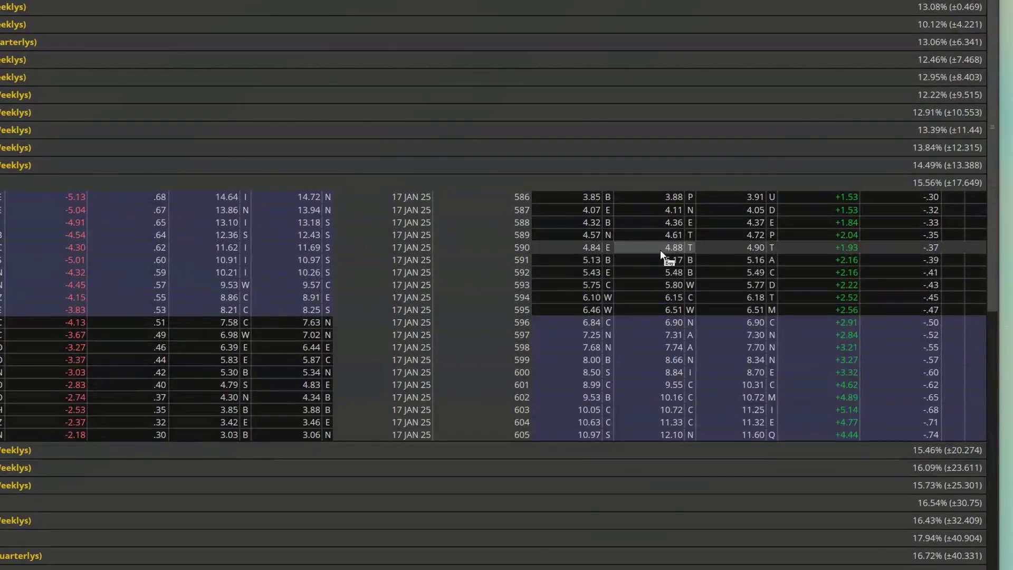
left_click(588, 311)
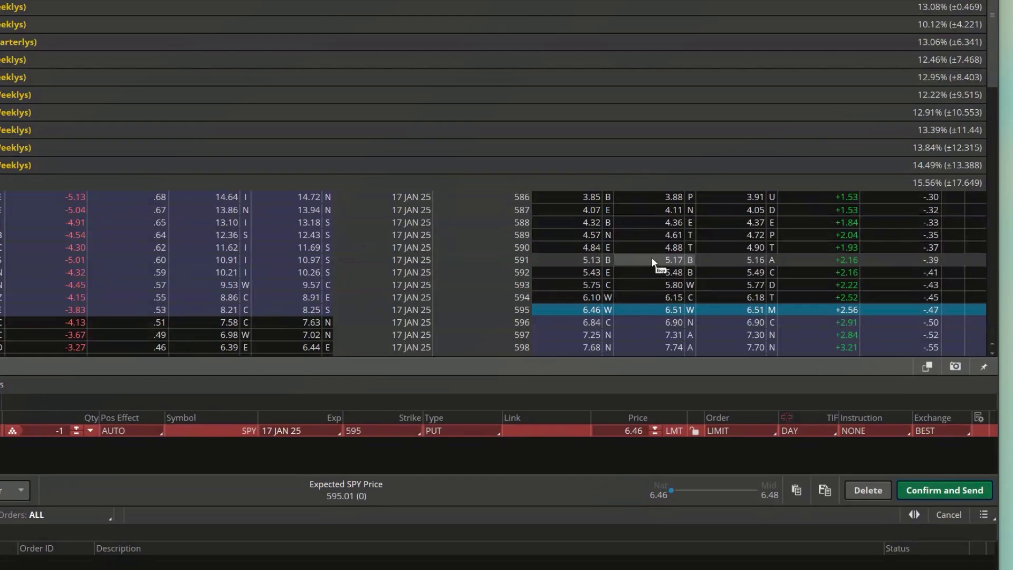
left_click(660, 248, "ctrl")
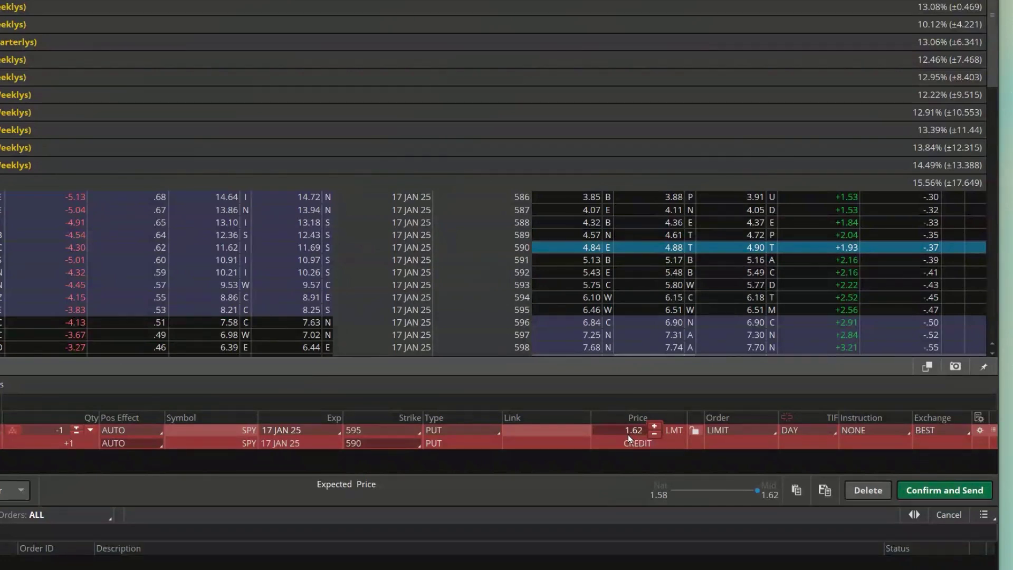
Paste the SPY 595 put's symbol into the Scratch Pad in white, followed by a '-'.
right_click(592, 314)
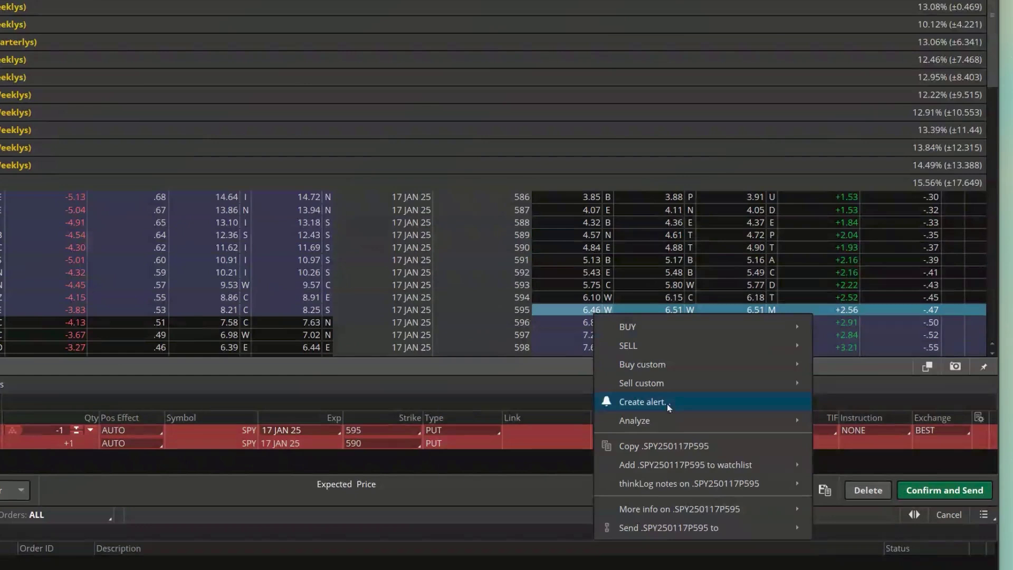
left_click(696, 446)
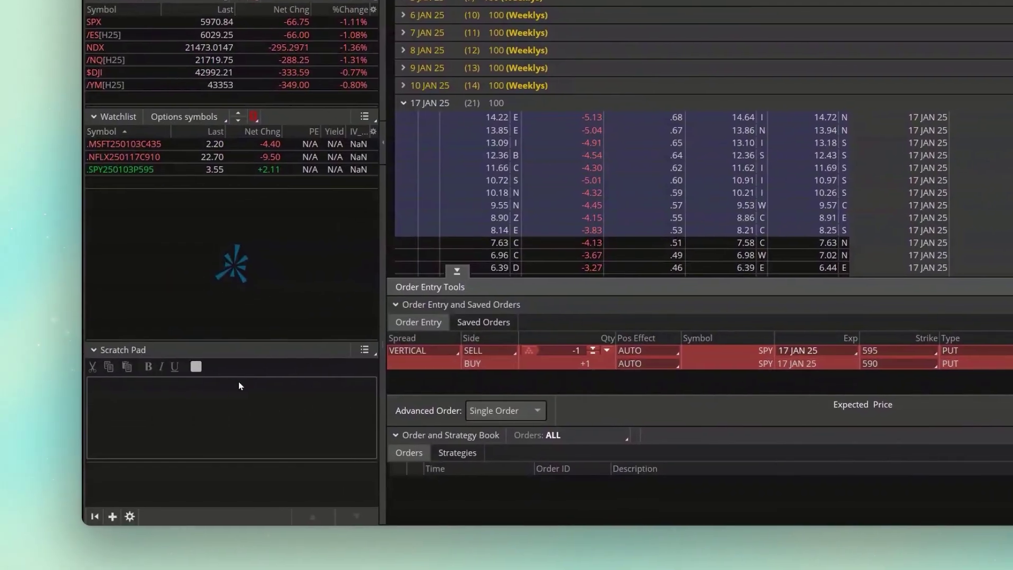
left_click(0, 469)
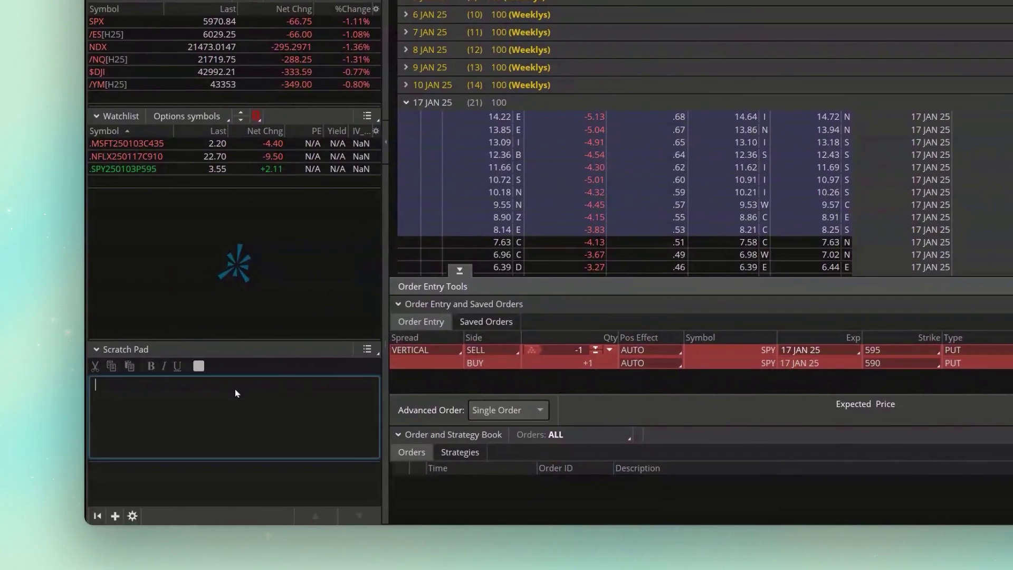
type(".SPY250117P595")
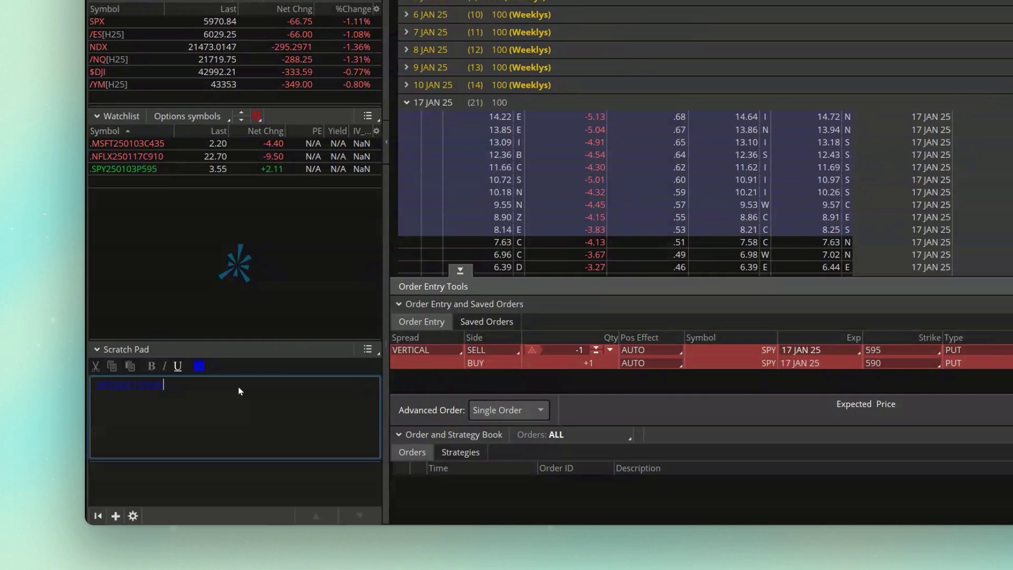
left_click_drag(167, 387, 87, 374)
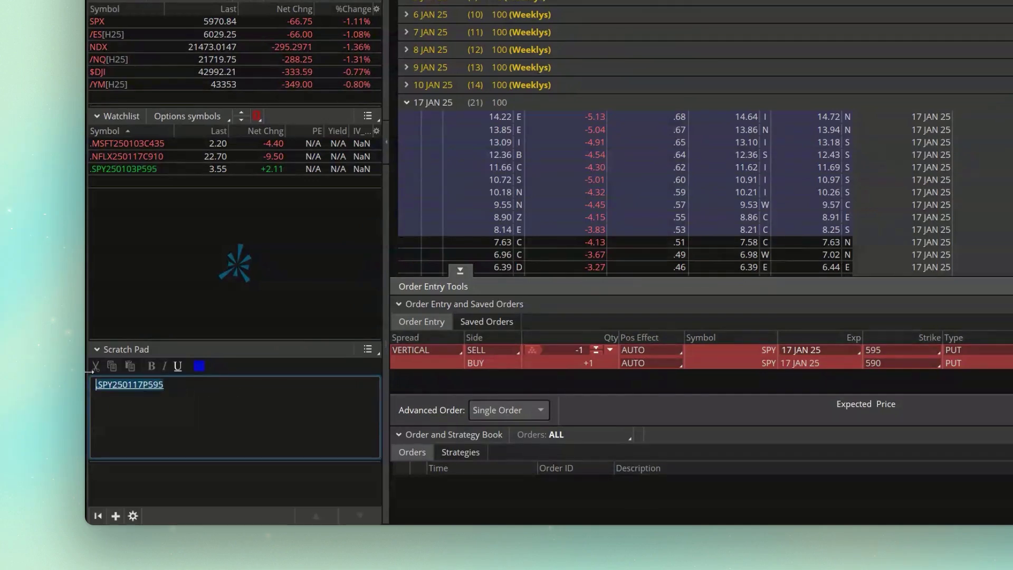
left_click(199, 366)
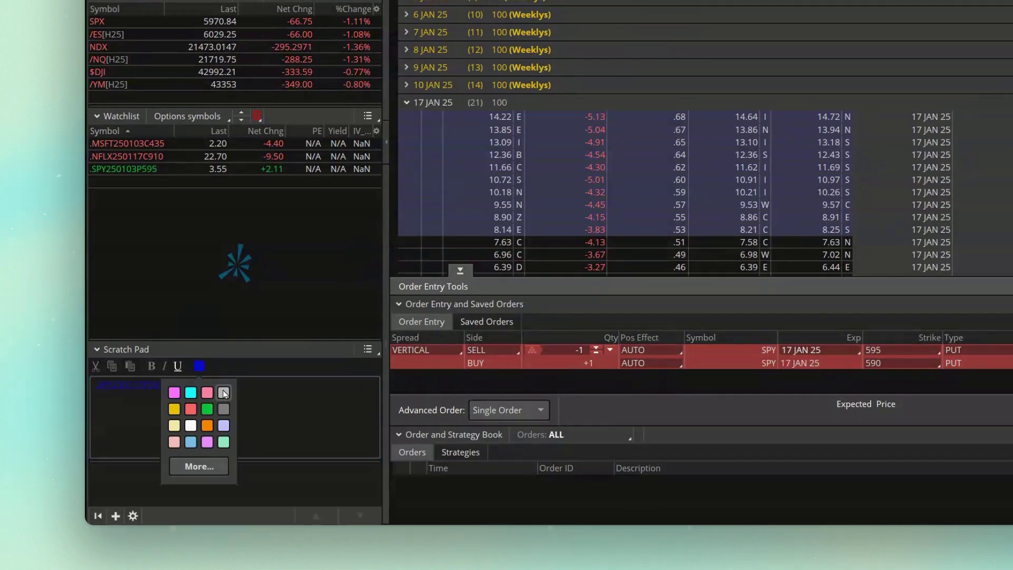
left_click(190, 426)
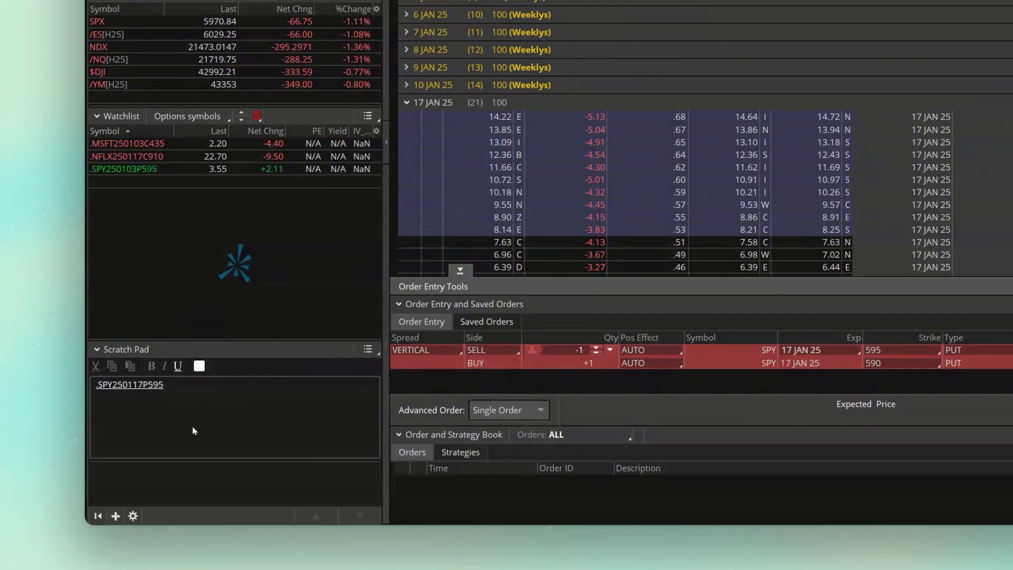
left_click(162, 387)
type("-")
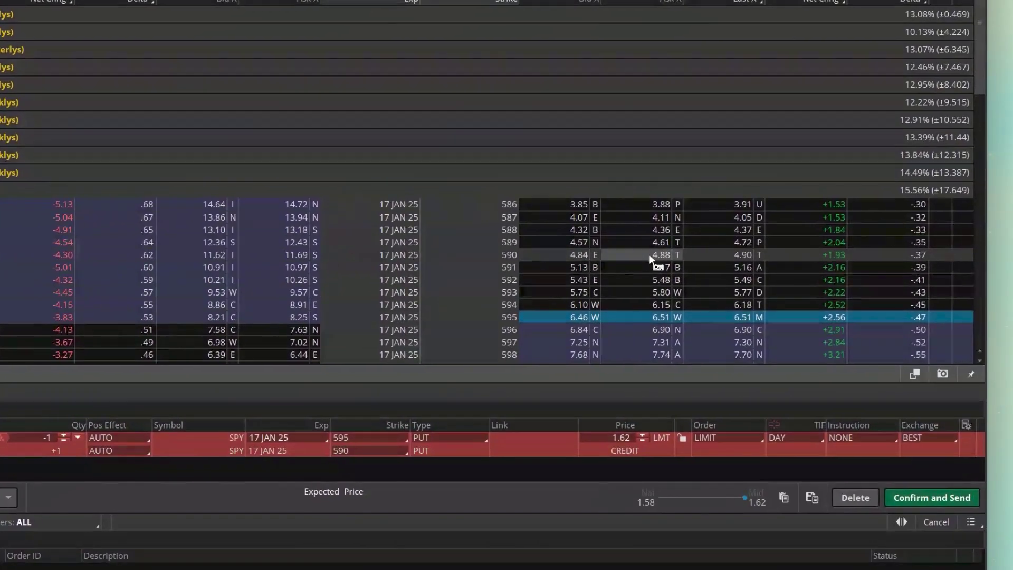
Append the 590 put symbol in white without a space, then select the combined spread symbol.
right_click(650, 255)
left_click(713, 390)
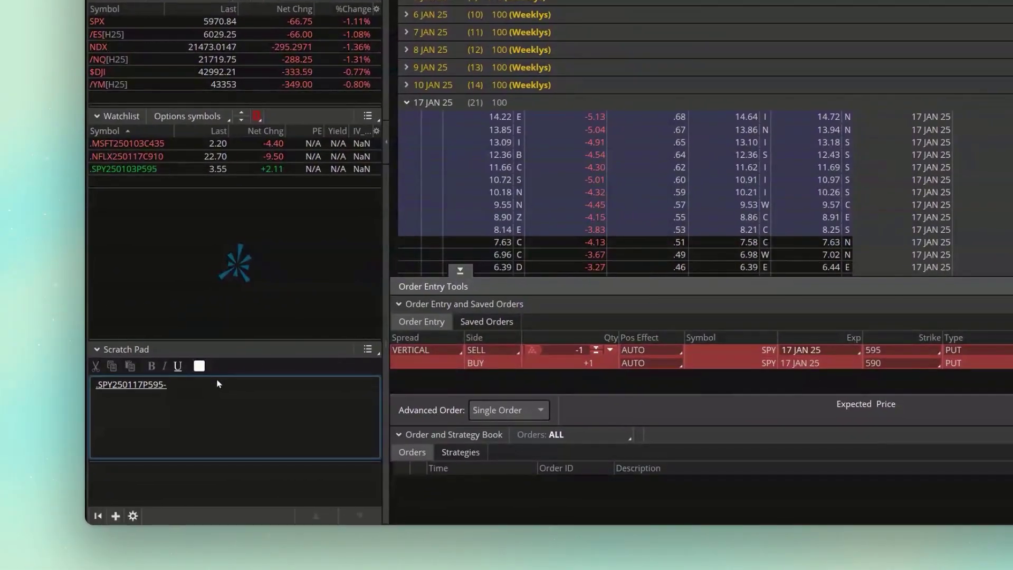
key("ctrl+v")
left_click_drag(242, 383, 169, 385)
left_click(203, 369)
left_click(190, 426)
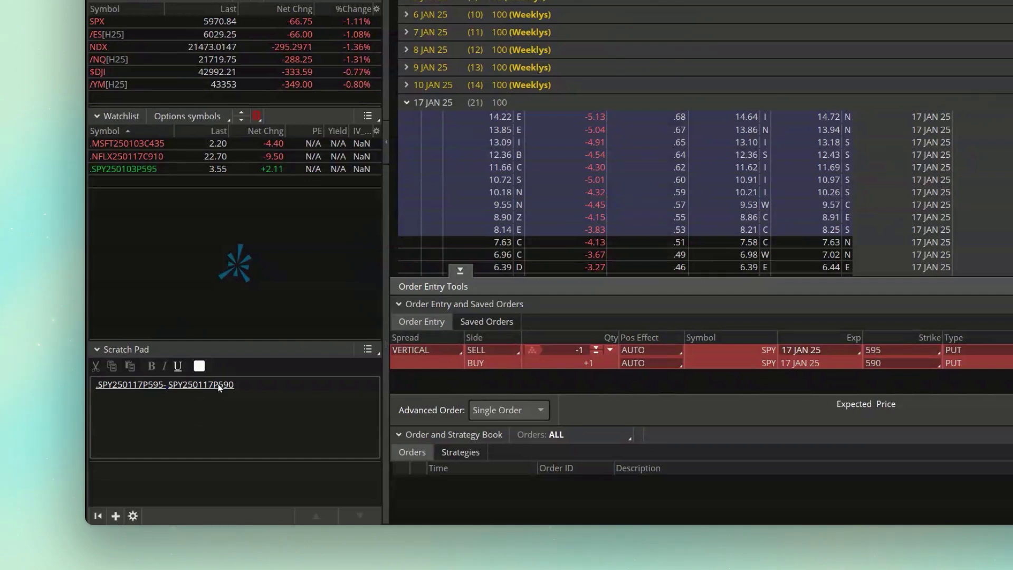
left_click(177, 388)
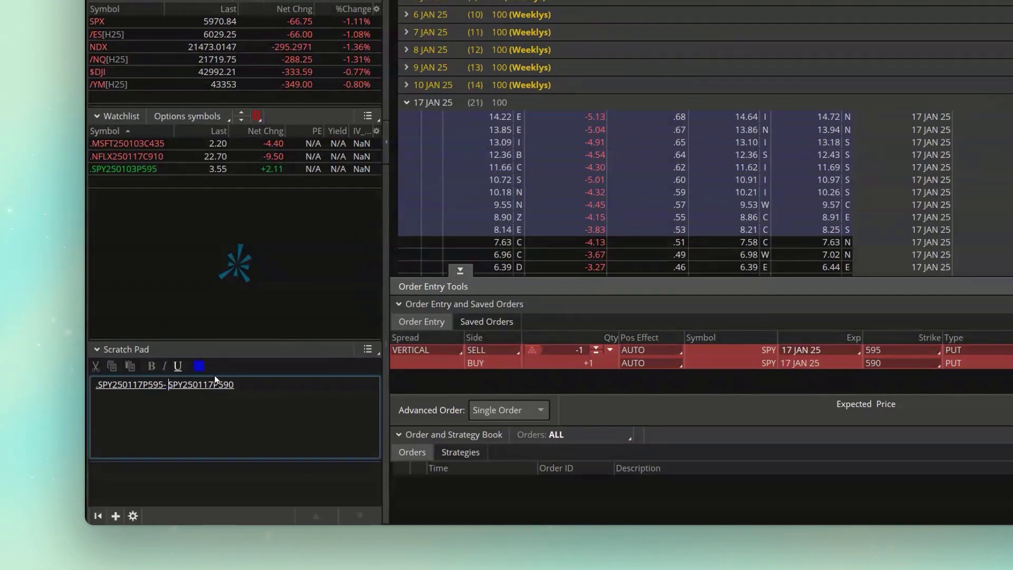
key("BackSpace")
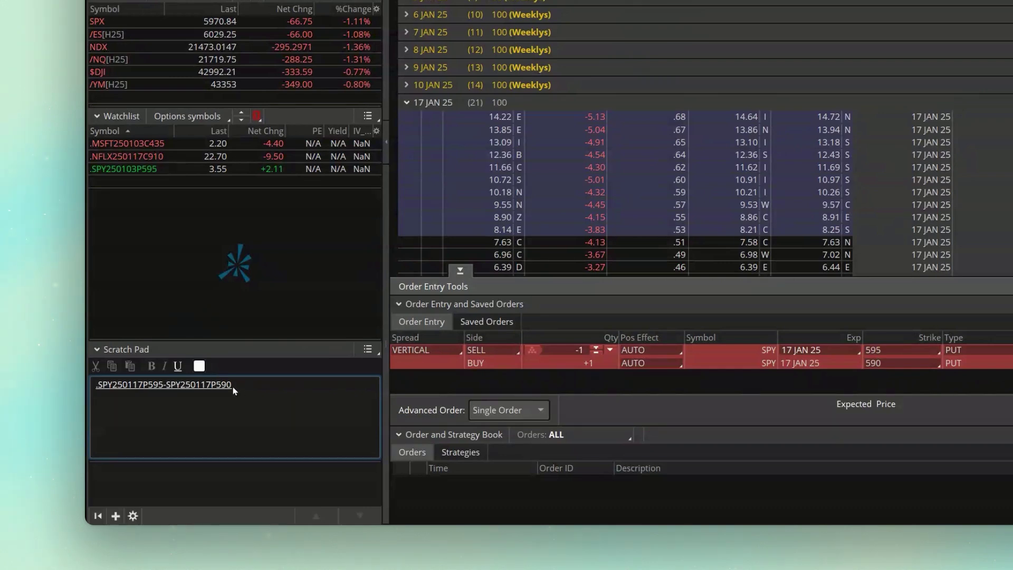
left_click_drag(232, 386, 92, 388)
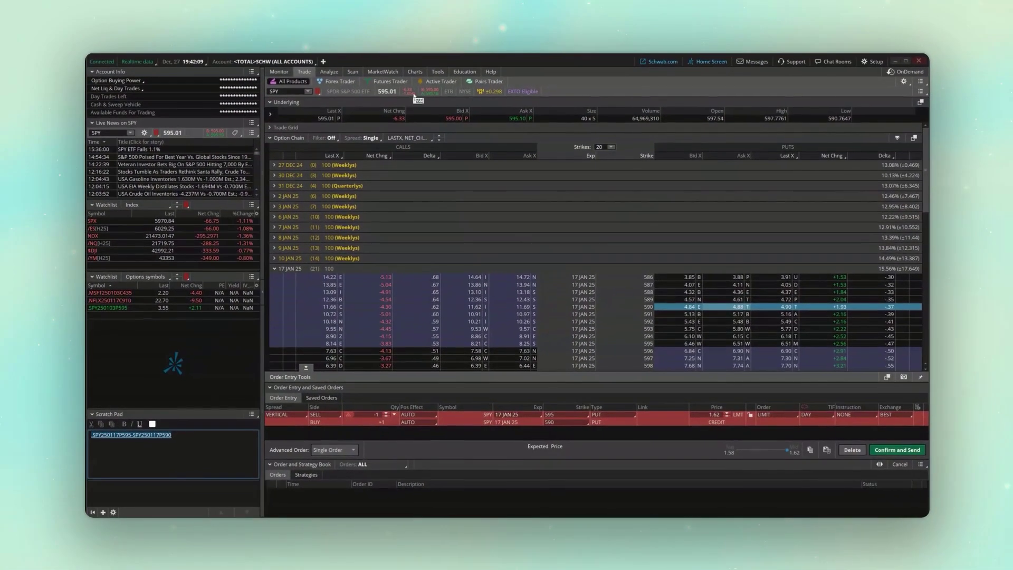
Replace the chart symbol with the pasted .SPY250117P595-.SPY250117P590 spread symbol.
left_click(415, 74)
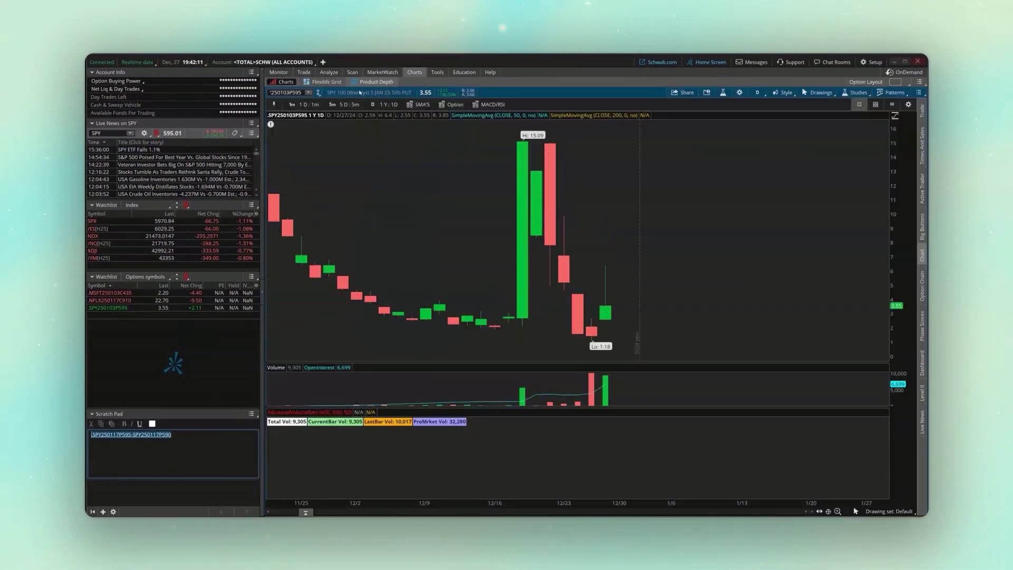
left_click(298, 93)
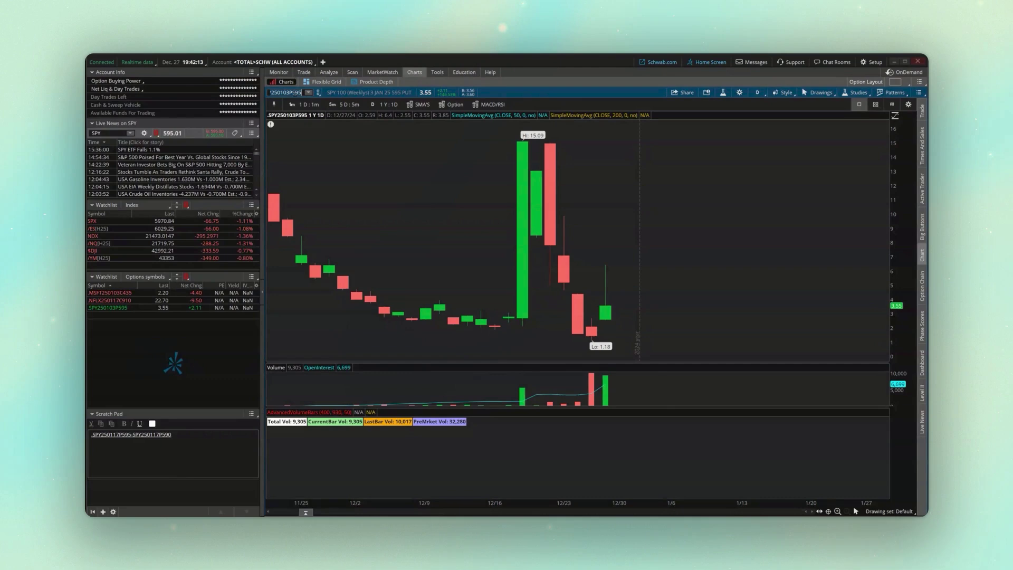
key("BackSpace")
key("ctrl+v")
key("Return")
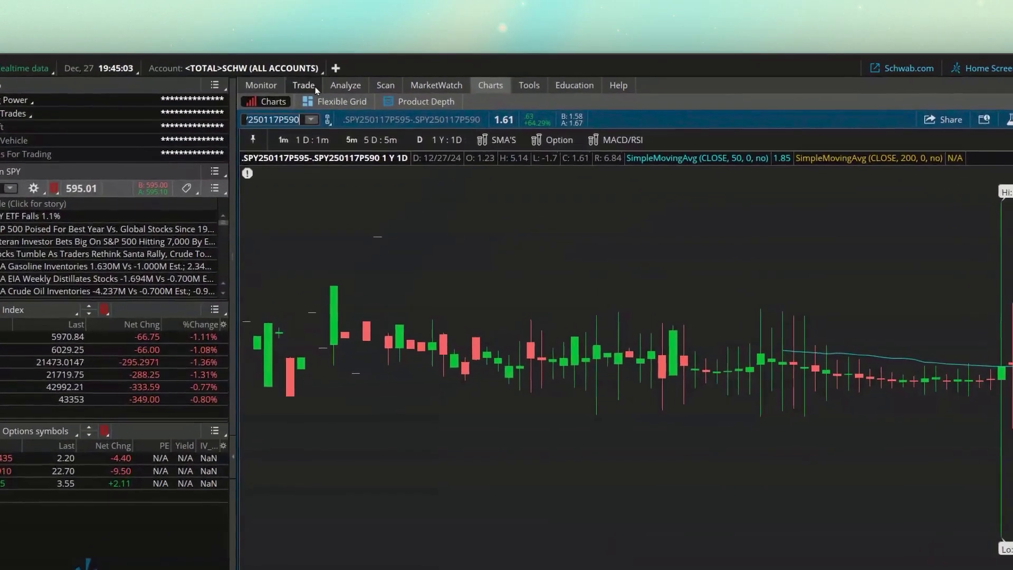
Load AAPL's option chain and delete the pending SPY vertical order.
left_click(304, 72)
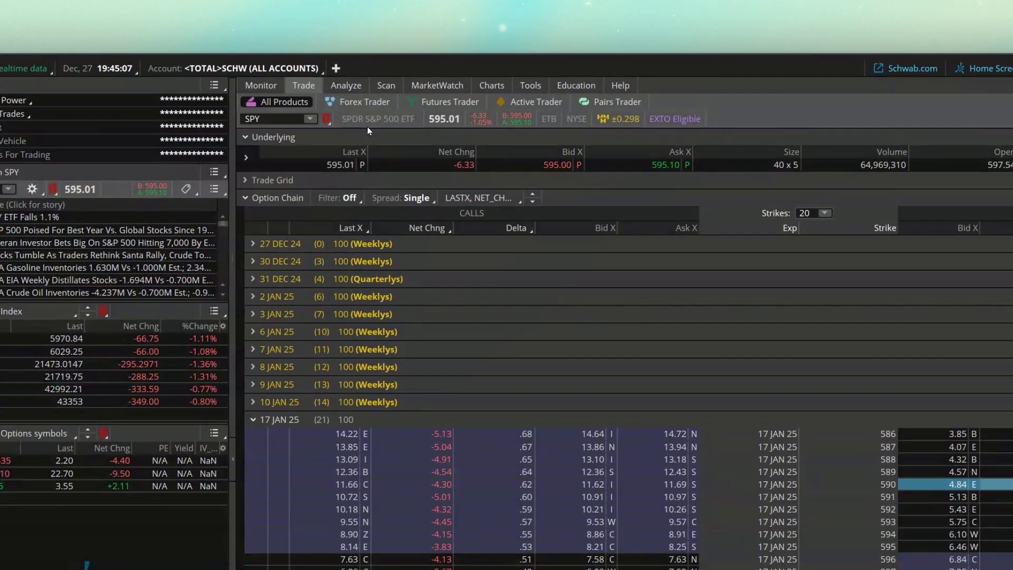
left_click(277, 114)
type("AAPL")
key("Return")
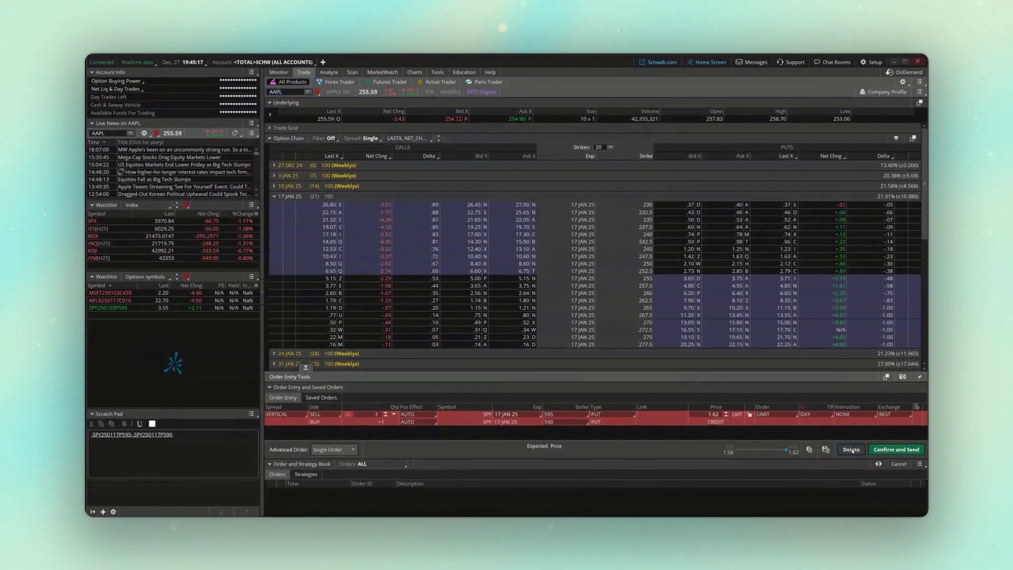
left_click(870, 463)
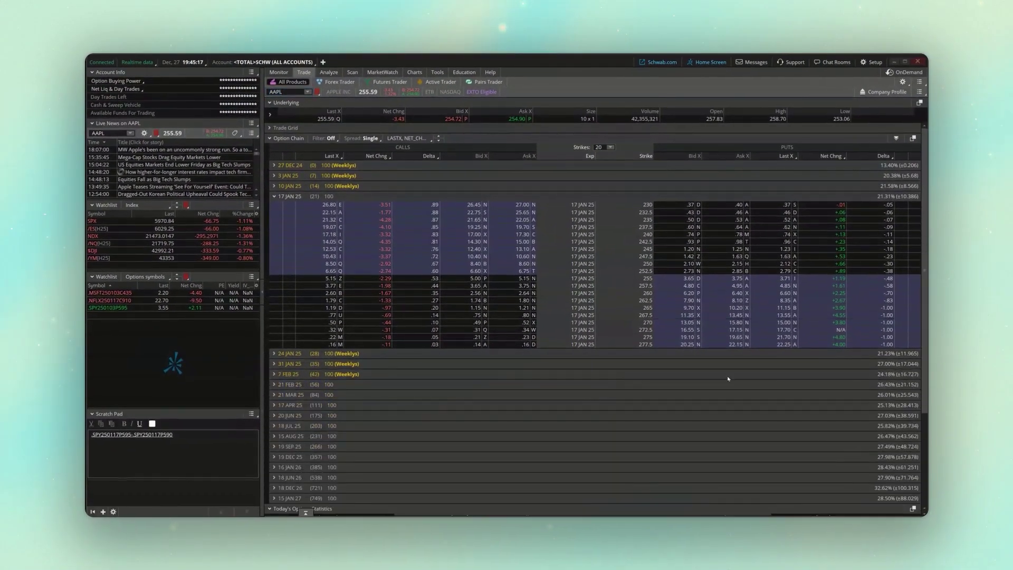
Put the AAPL 255 call symbol in the Scratch Pad and copy the 255 put symbol.
right_click(525, 280)
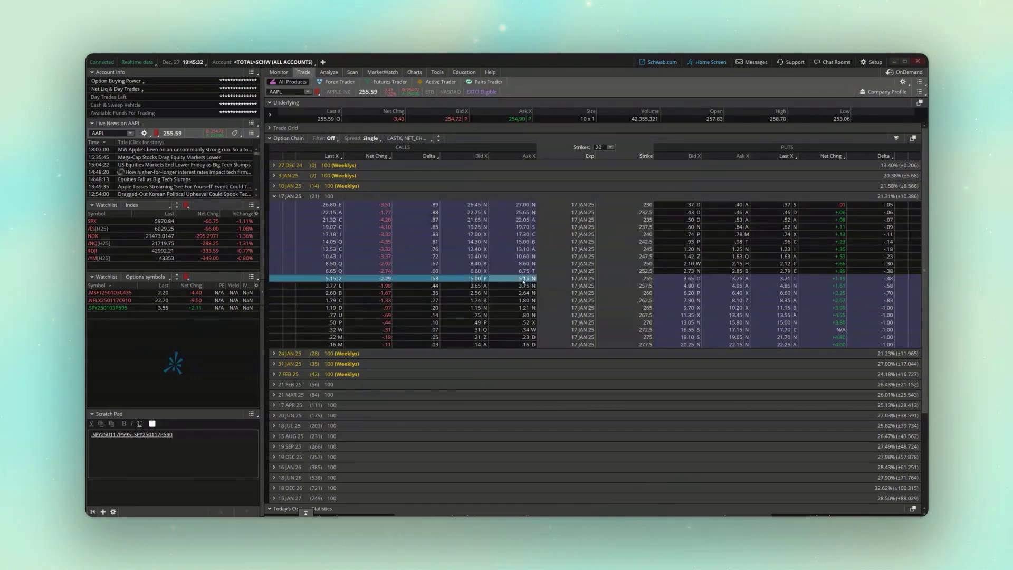
left_click(543, 359)
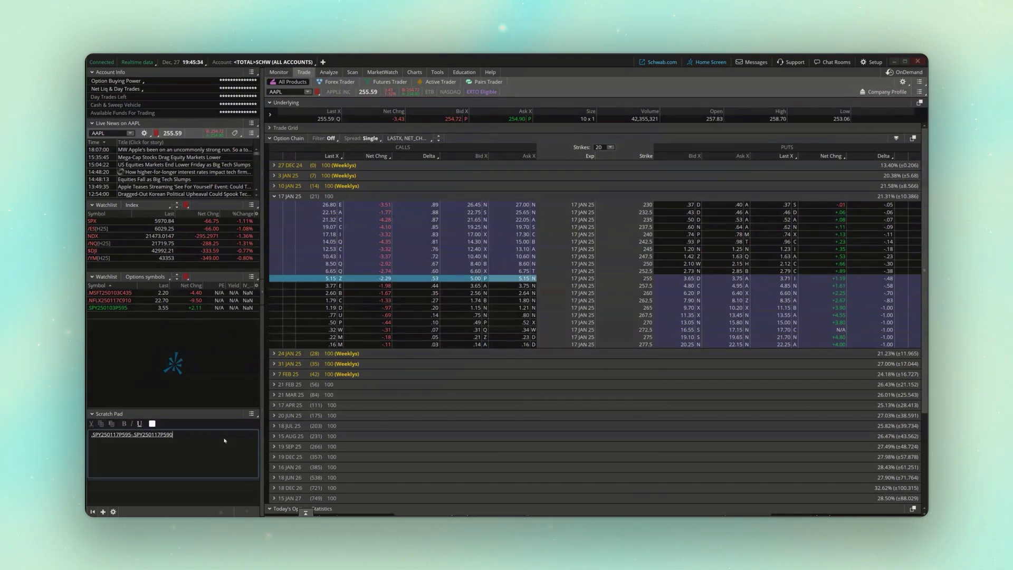
key("ctrl+a")
key("ctrl+v")
left_click(668, 283)
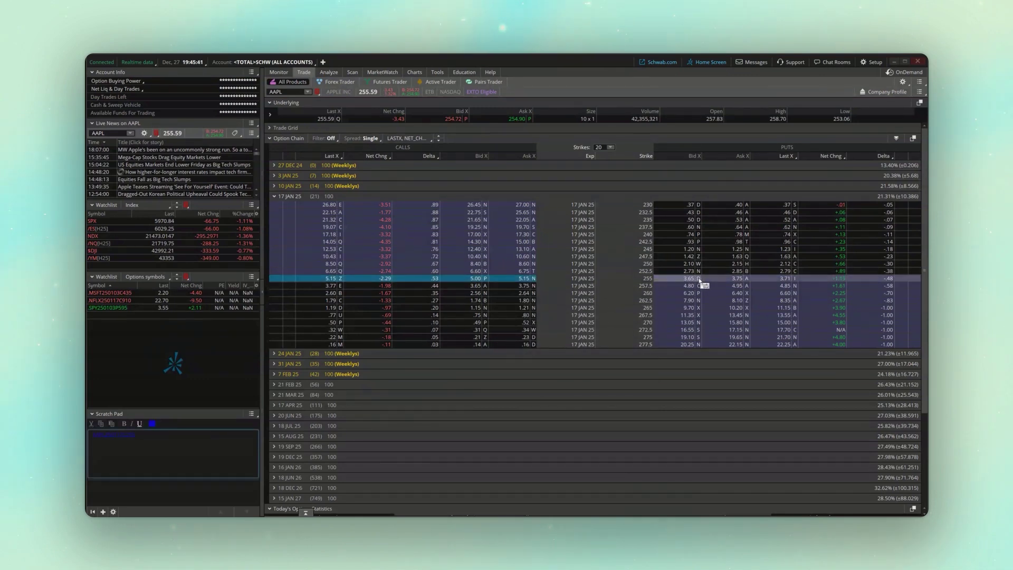
right_click(724, 281)
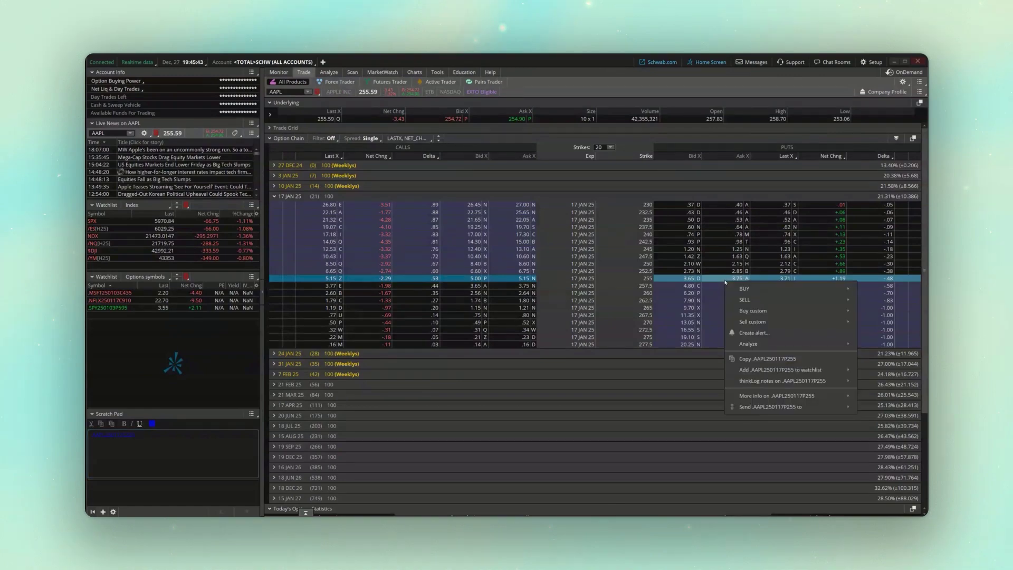
left_click(767, 361)
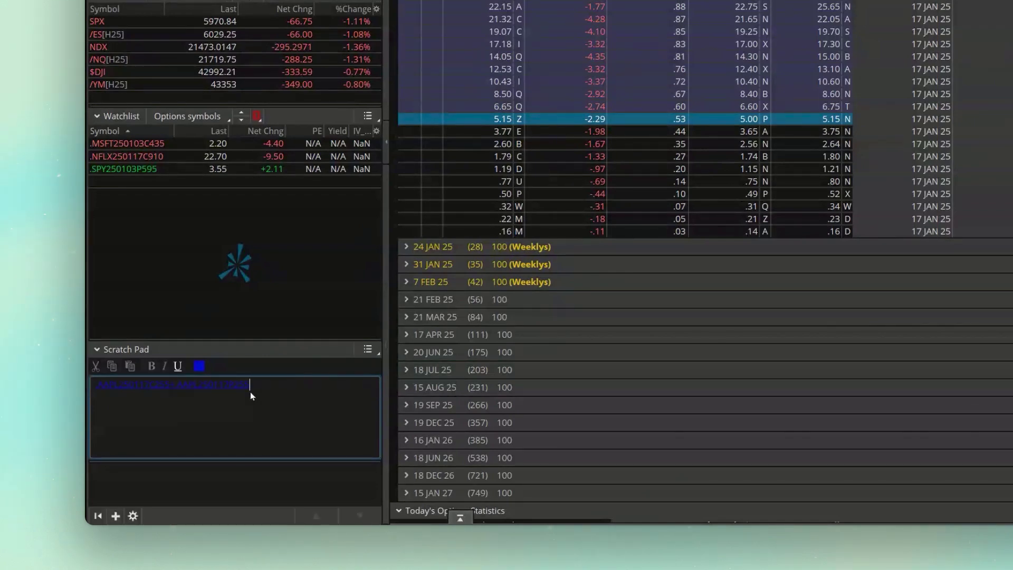
Color the straddle symbol .AAPL250117C255+.AAPL250117P255 white and select all of it.
left_click_drag(250, 391, 97, 386)
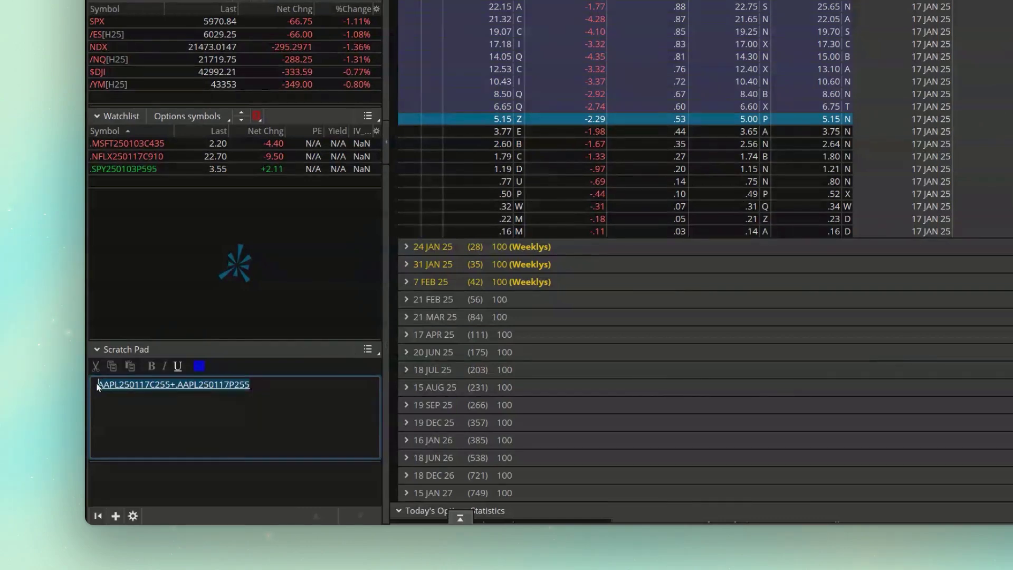
left_click(193, 366)
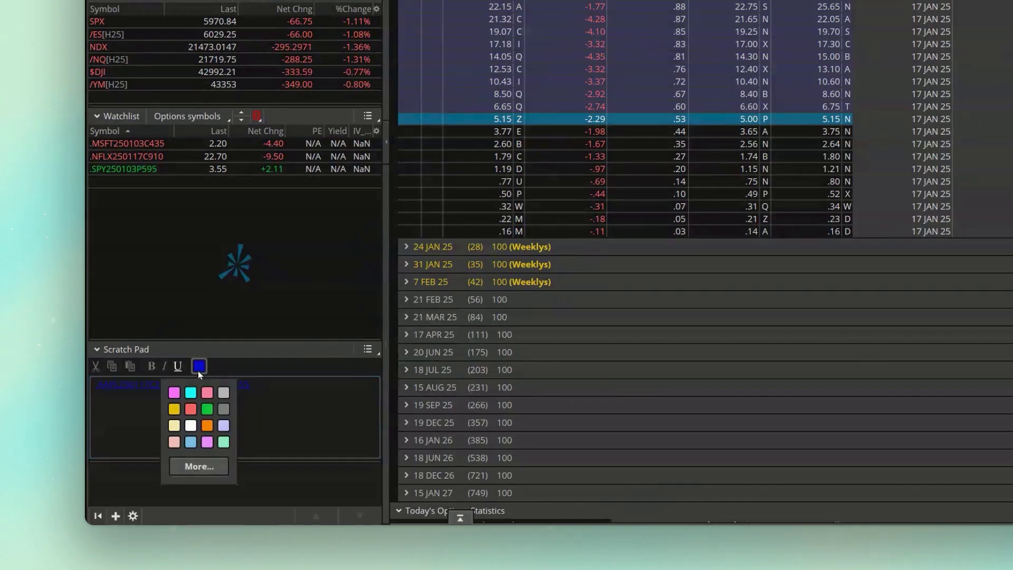
left_click(191, 426)
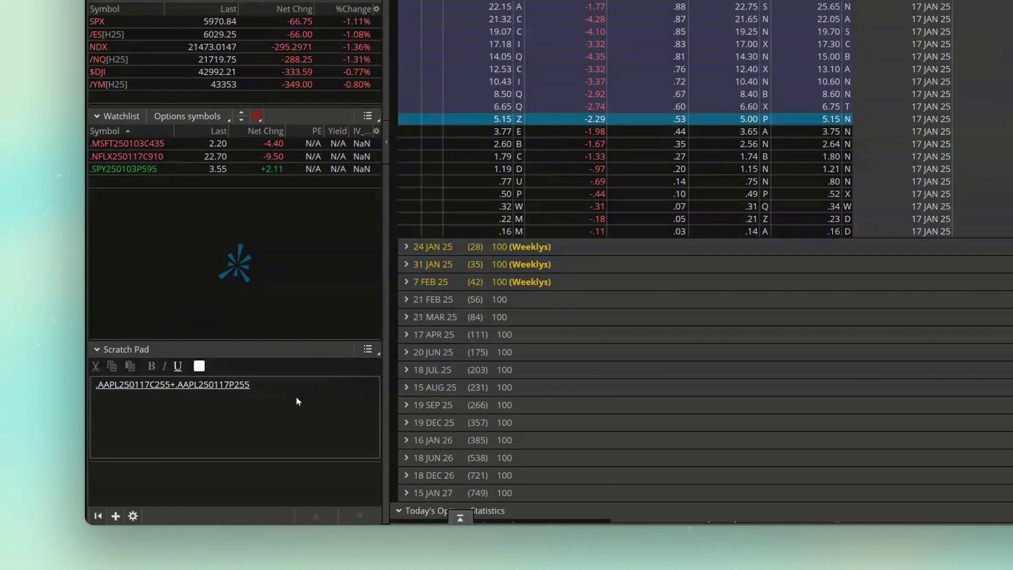
left_click(262, 387)
key("shift+Home")
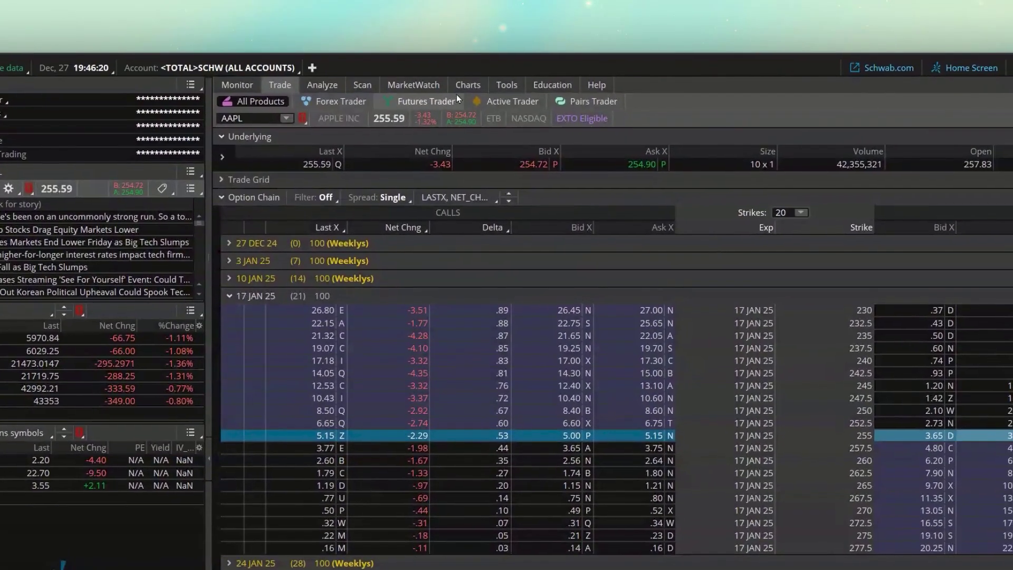
Enter the .AAPL250117C255+.AAPL250117P255 straddle as the chart symbol.
left_click(462, 88)
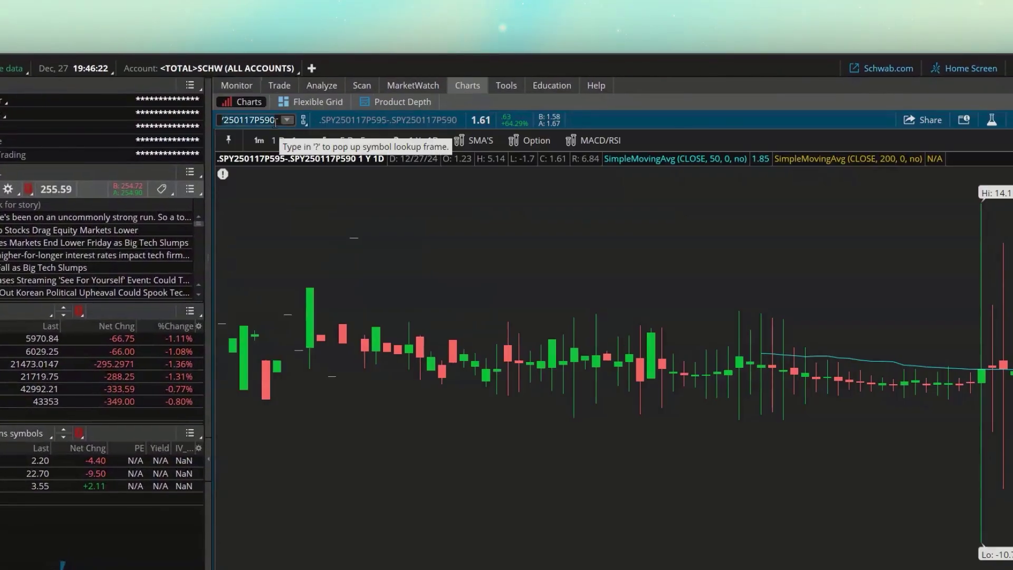
key("BackSpace")
key("BackSpace")
key("BackSpace")
type("255")
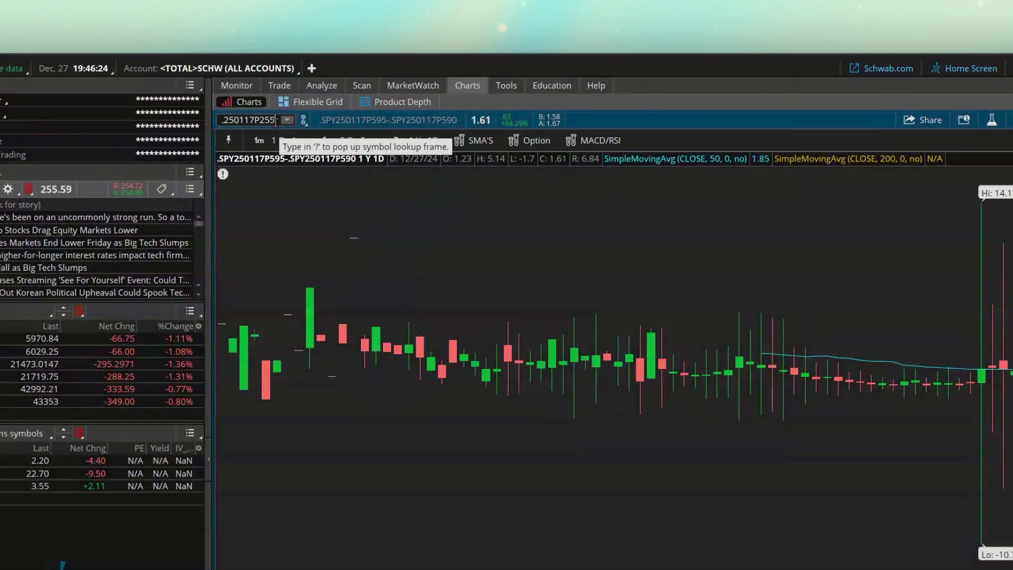
key("Return")
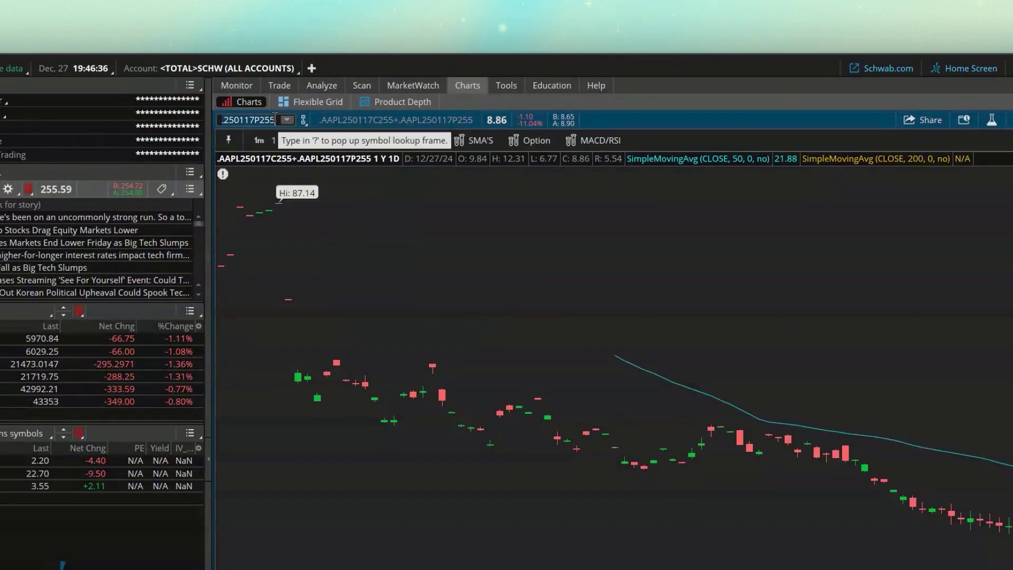